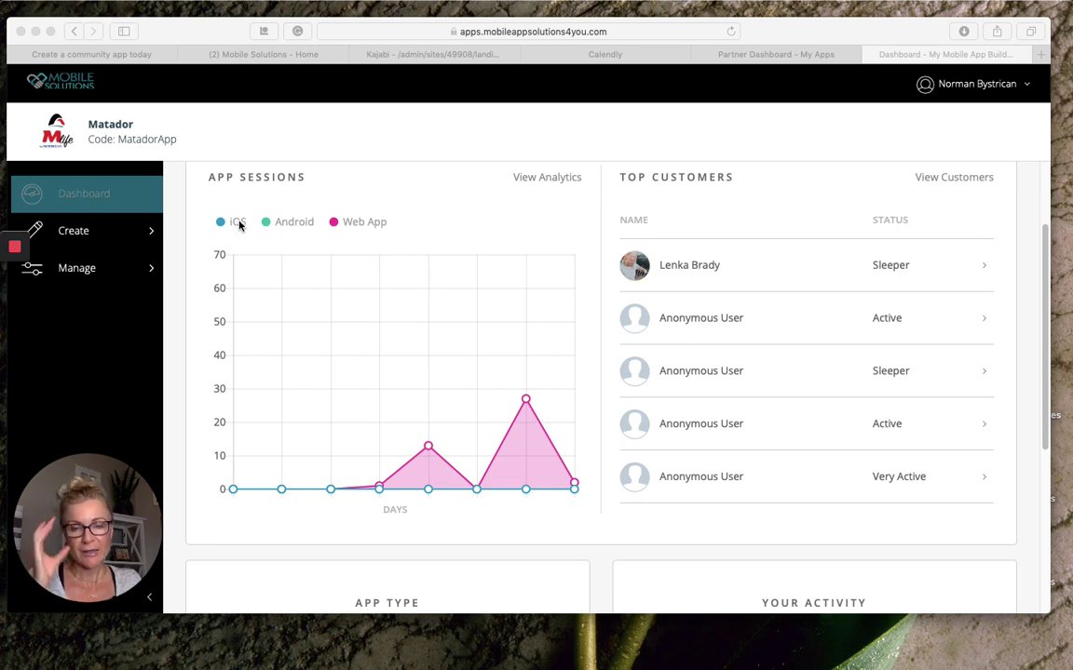
pyautogui.click(526, 402)
pyautogui.click(526, 410)
pyautogui.click(526, 407)
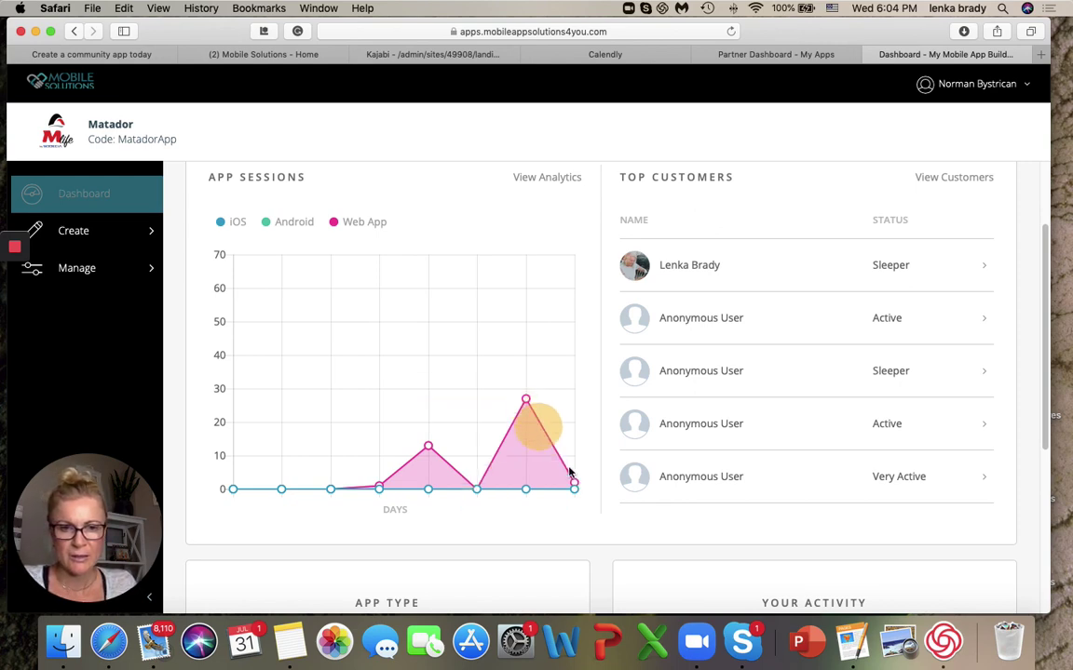
pyautogui.moveTo(526, 401)
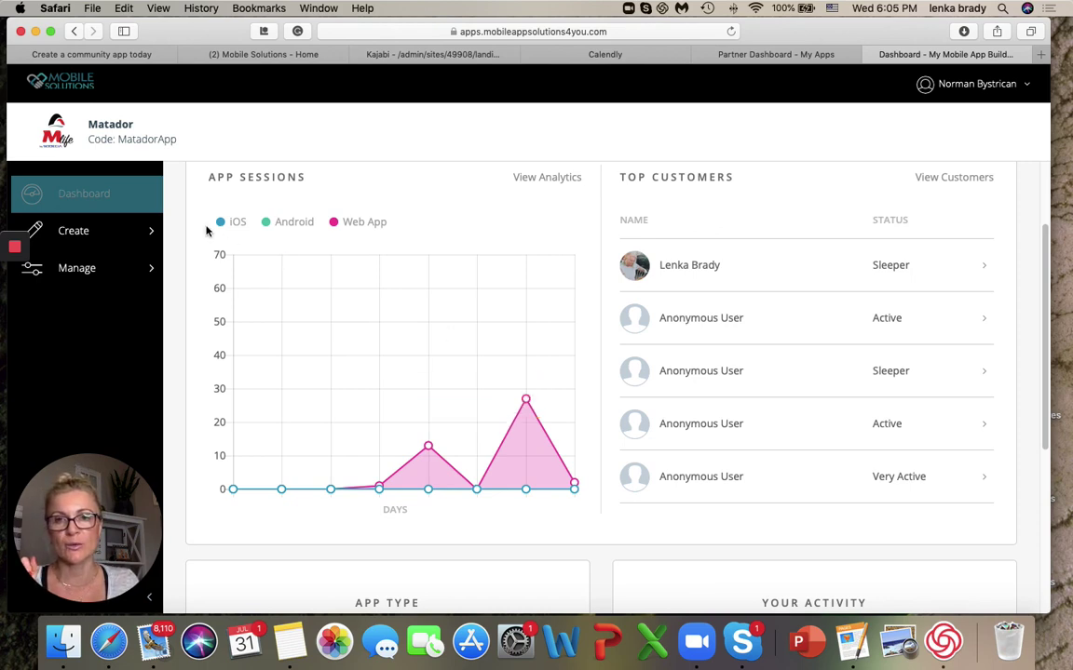
pyautogui.doubleClick(297, 223)
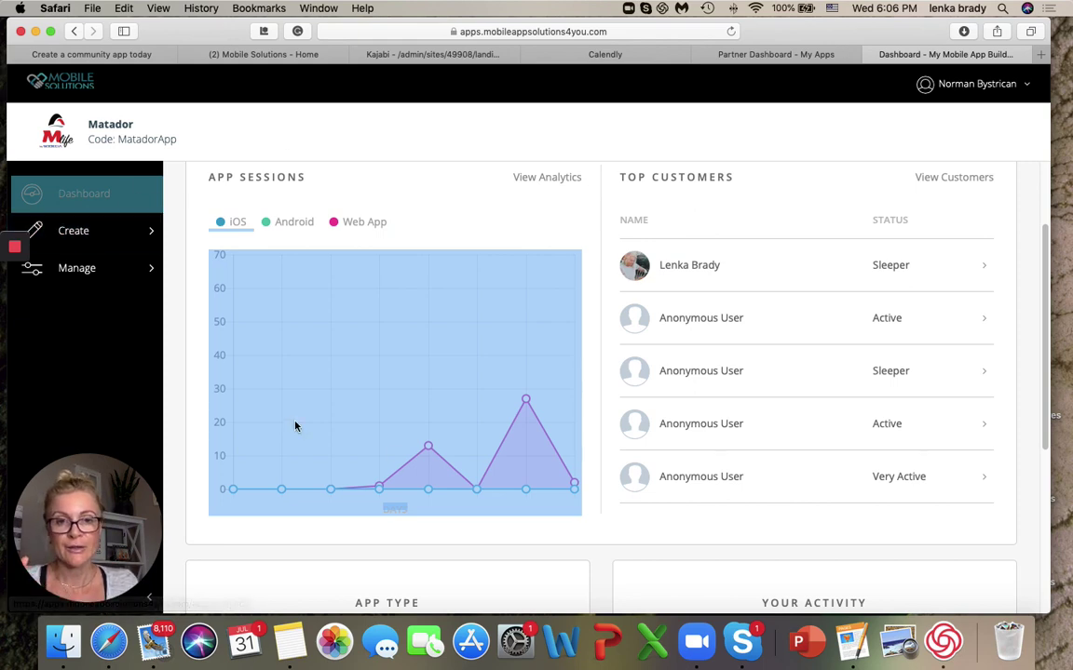
pyautogui.click(288, 125)
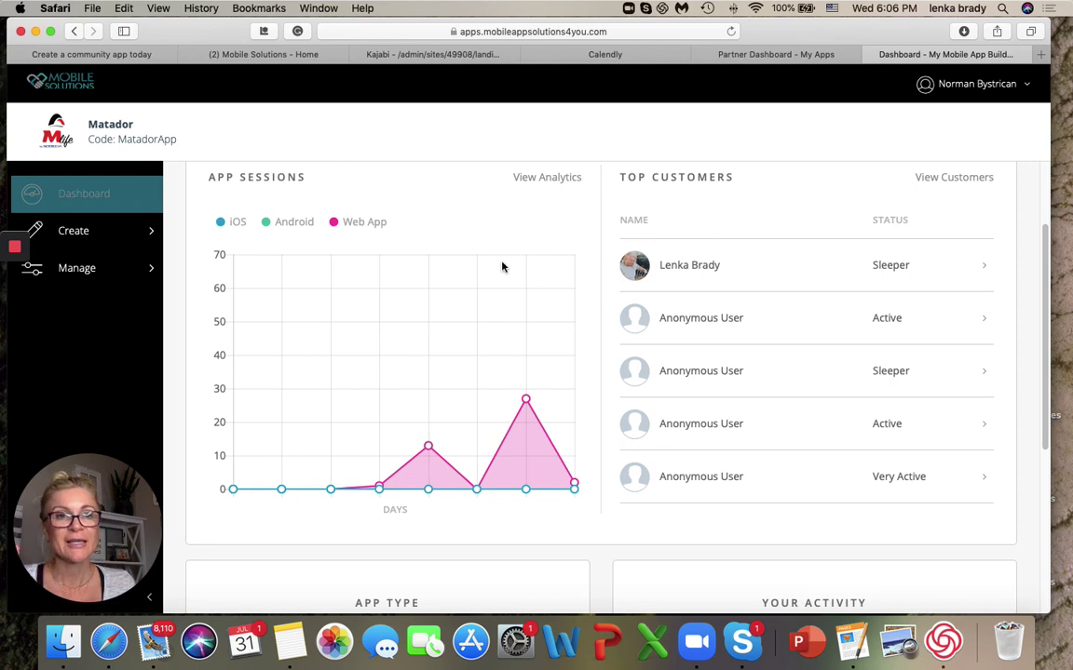
pyautogui.scroll(-7, 573, 328)
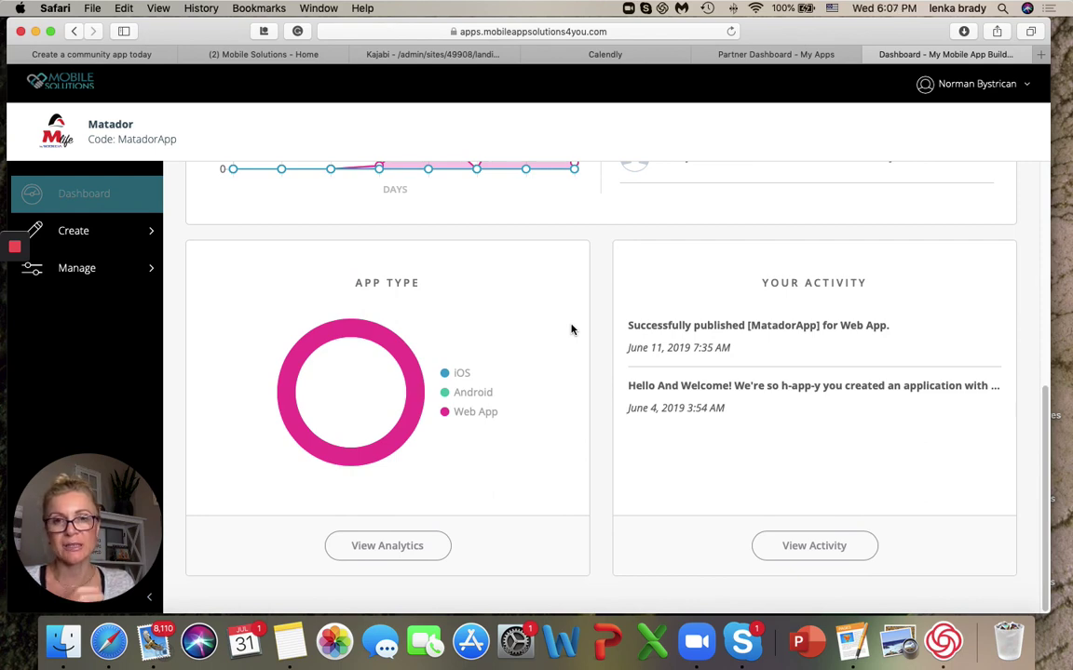
pyautogui.scroll(10, 573, 327)
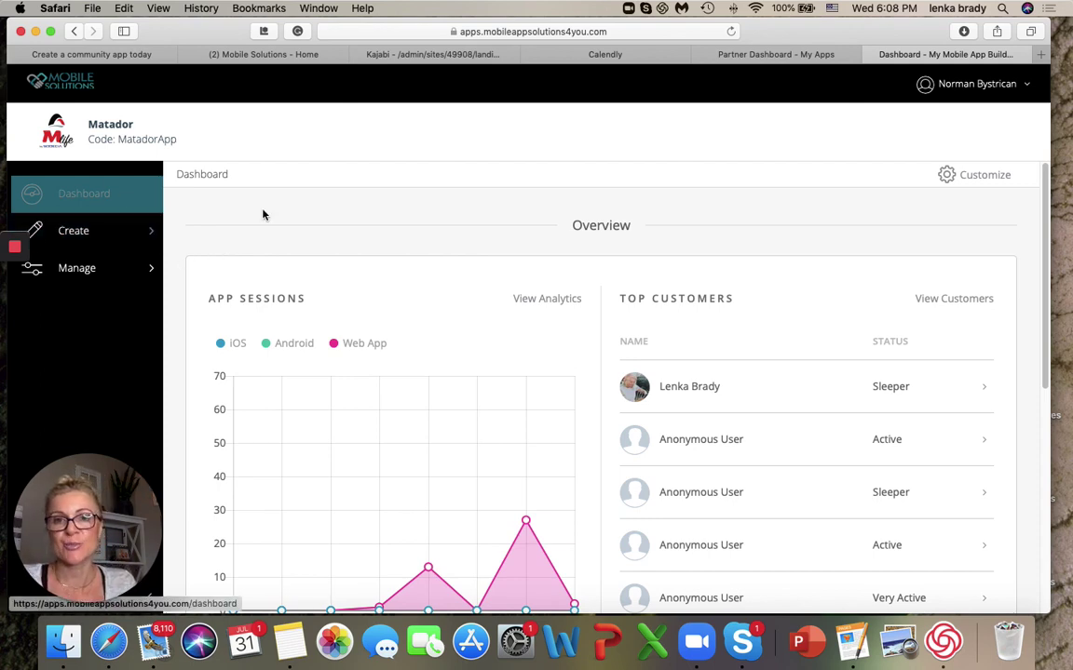
pyautogui.scroll(-5, 541, 307)
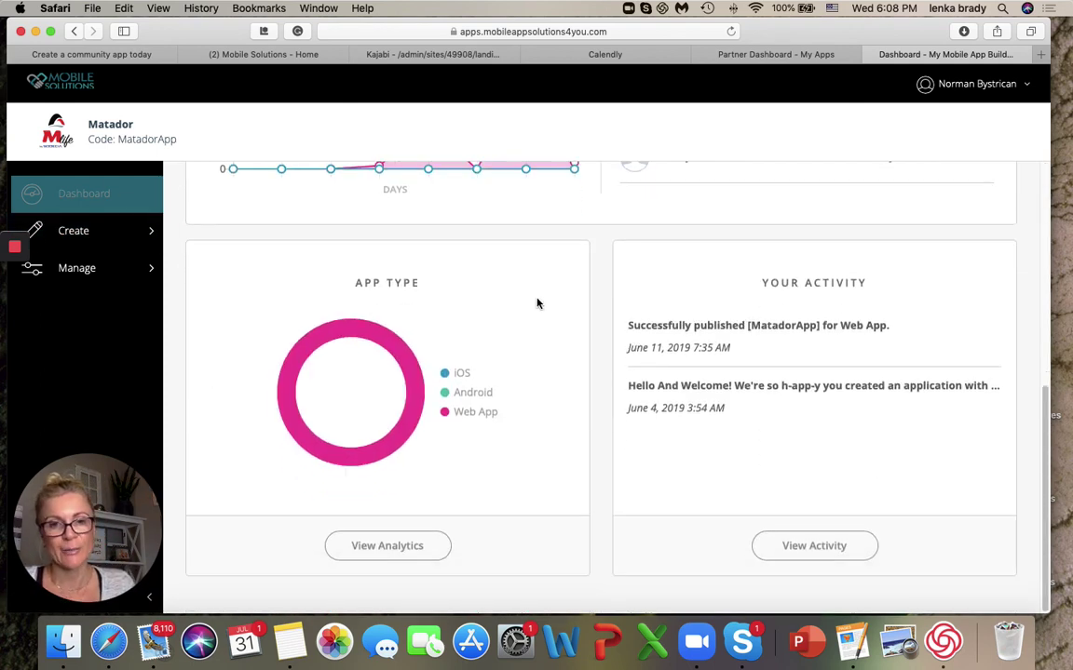
pyautogui.scroll(5, 538, 303)
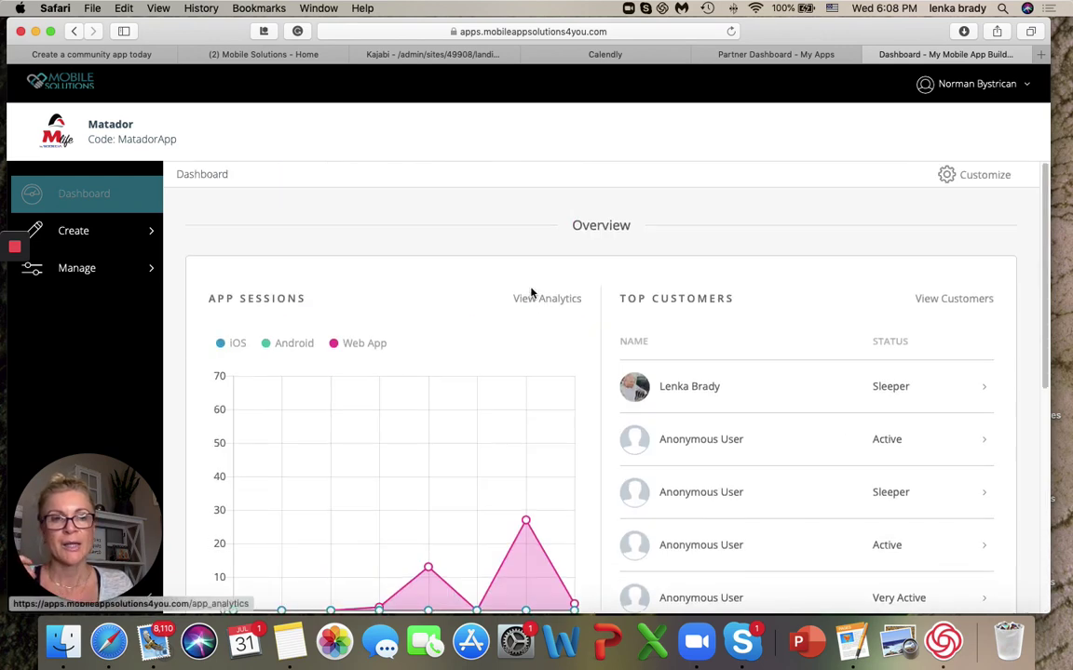
pyautogui.scroll(-1, 801, 324)
pyautogui.scroll(-1, 796, 321)
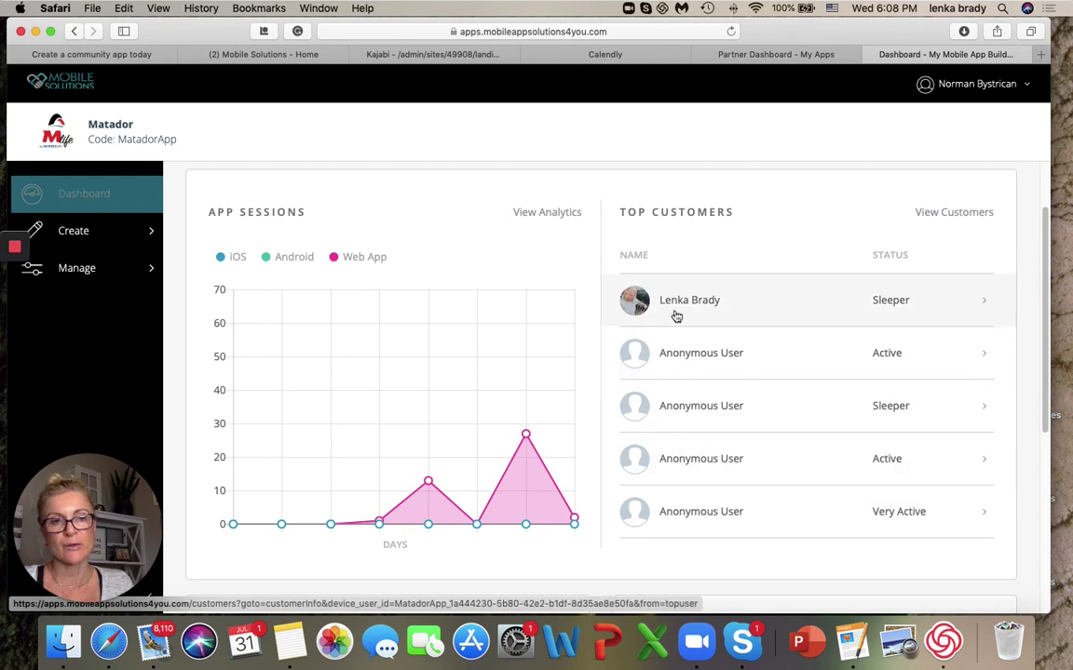
# Open the top customer's detail page and review its Overview, Social and Engagement sections
pyautogui.click(984, 307)
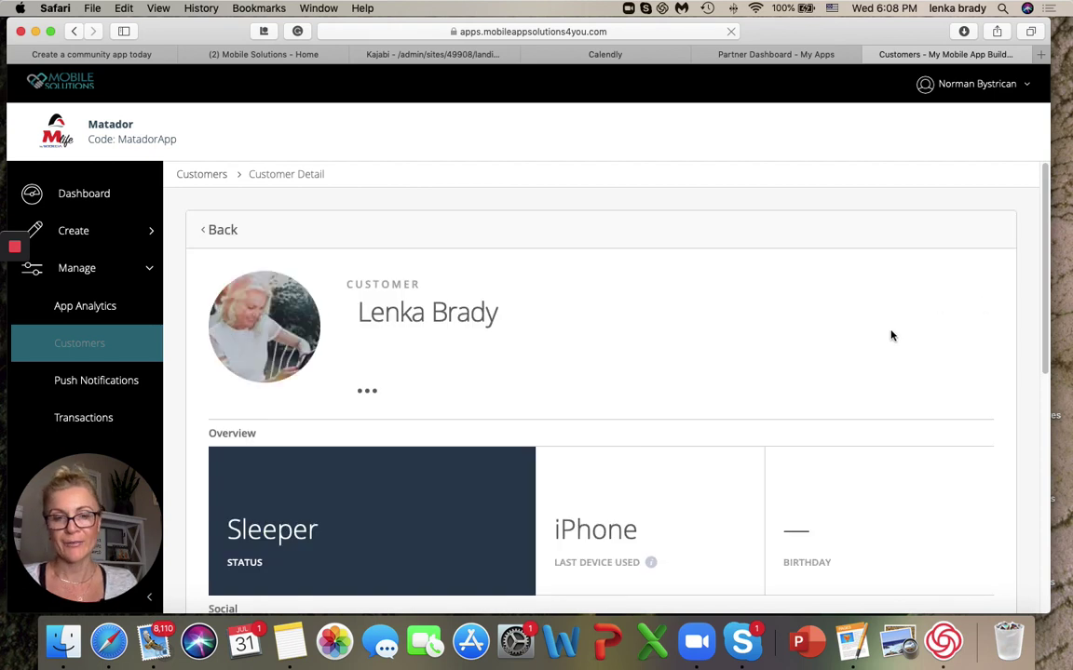
pyautogui.scroll(-2, 891, 335)
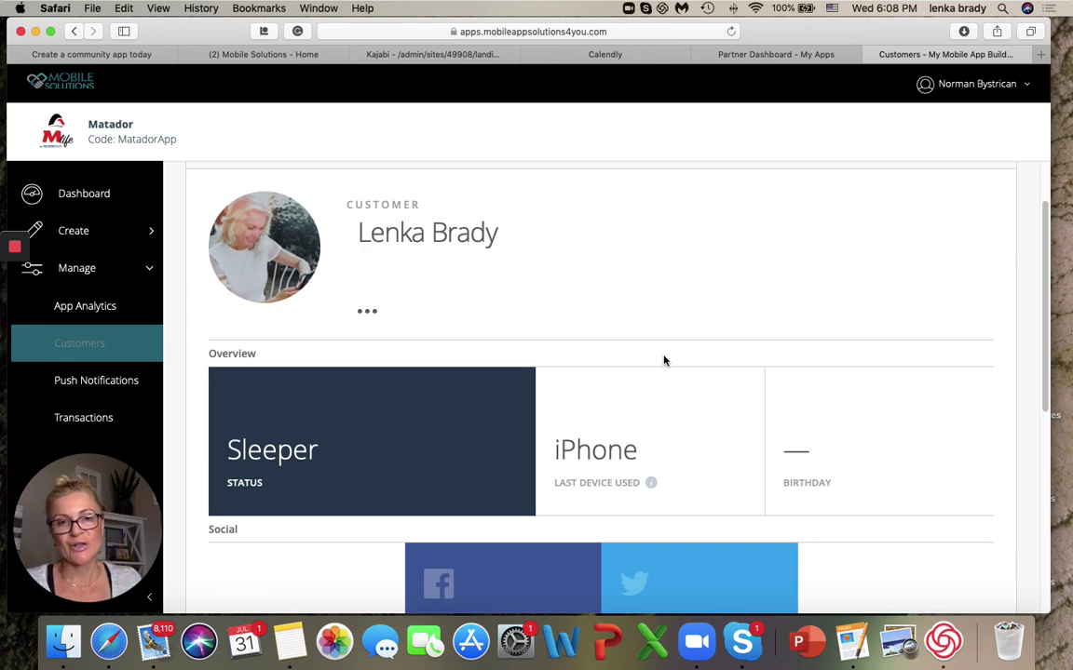
pyautogui.scroll(-5, 773, 354)
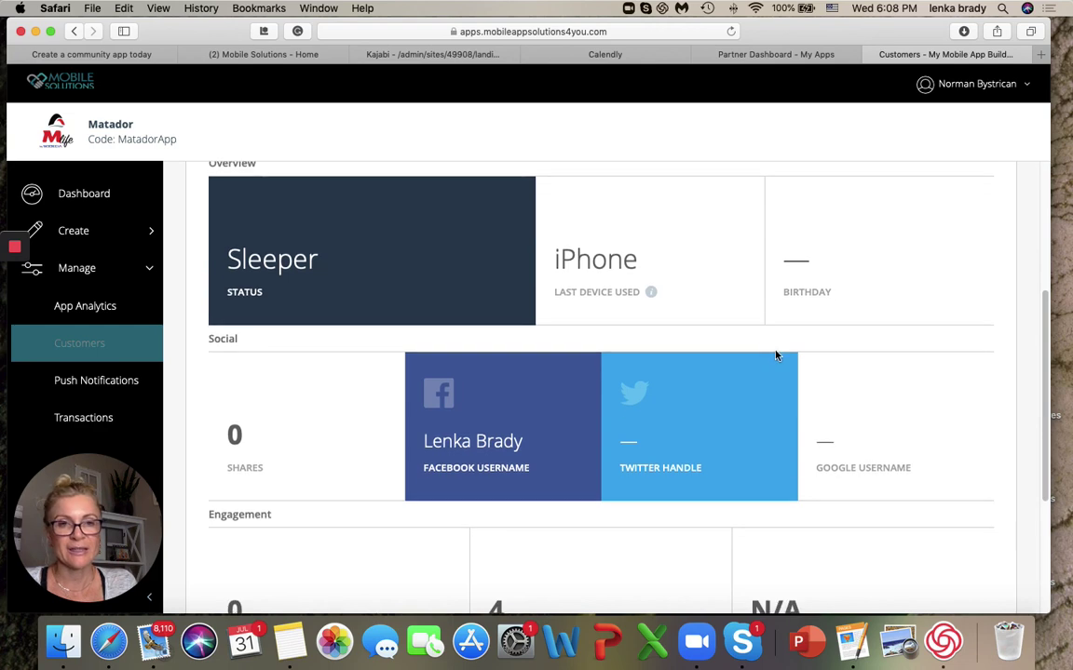
pyautogui.scroll(-5, 776, 354)
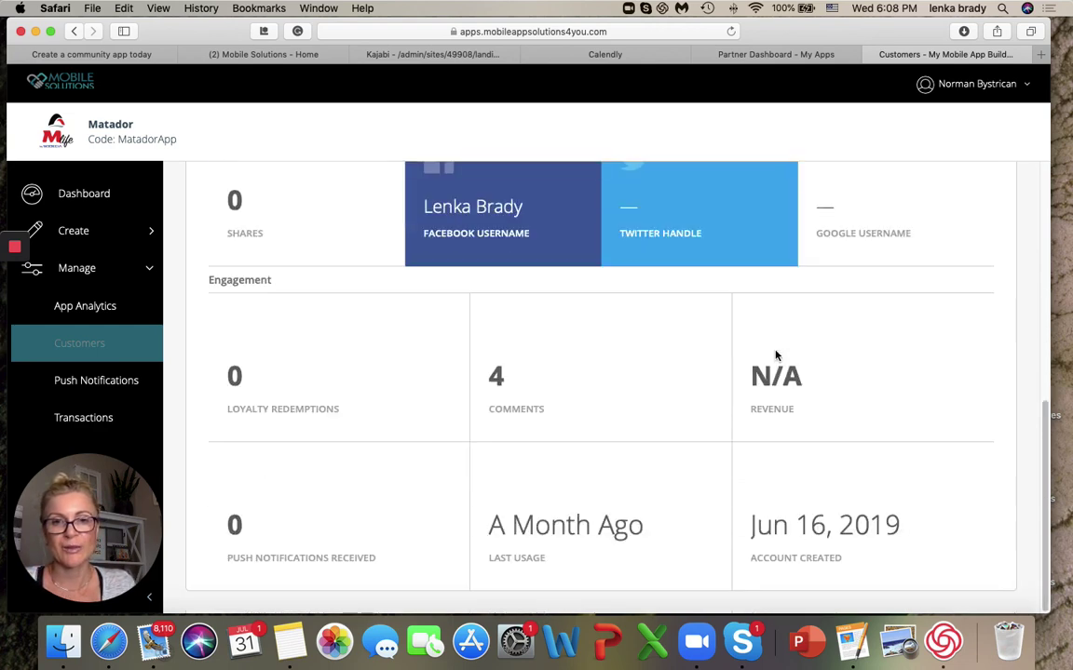
pyautogui.scroll(10, 774, 355)
pyautogui.scroll(-5, 682, 390)
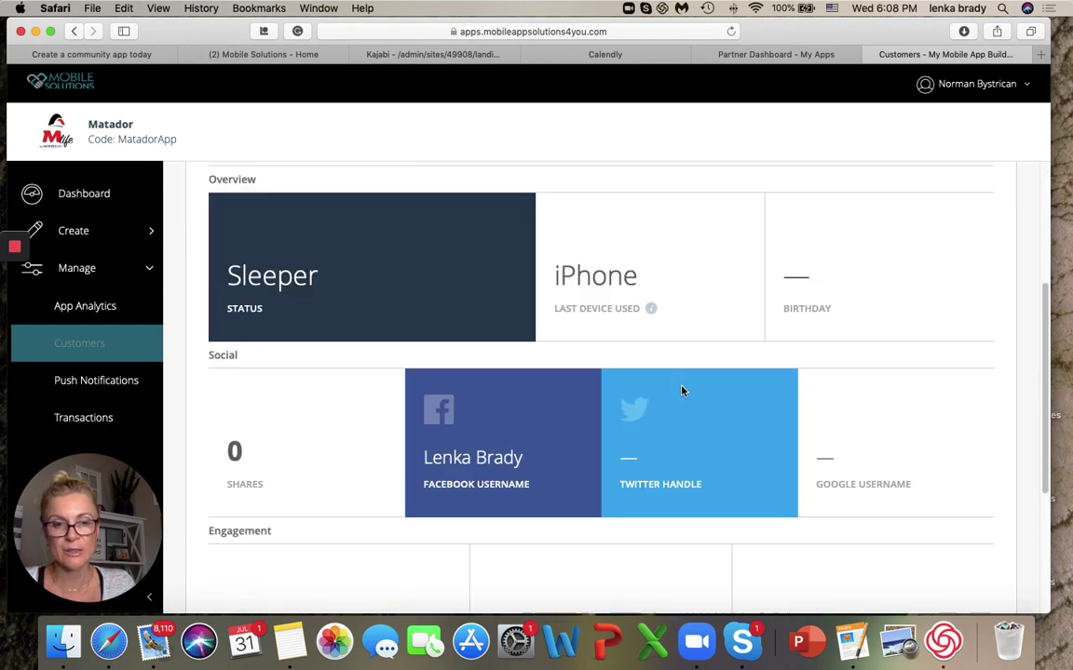
pyautogui.scroll(-2, 682, 390)
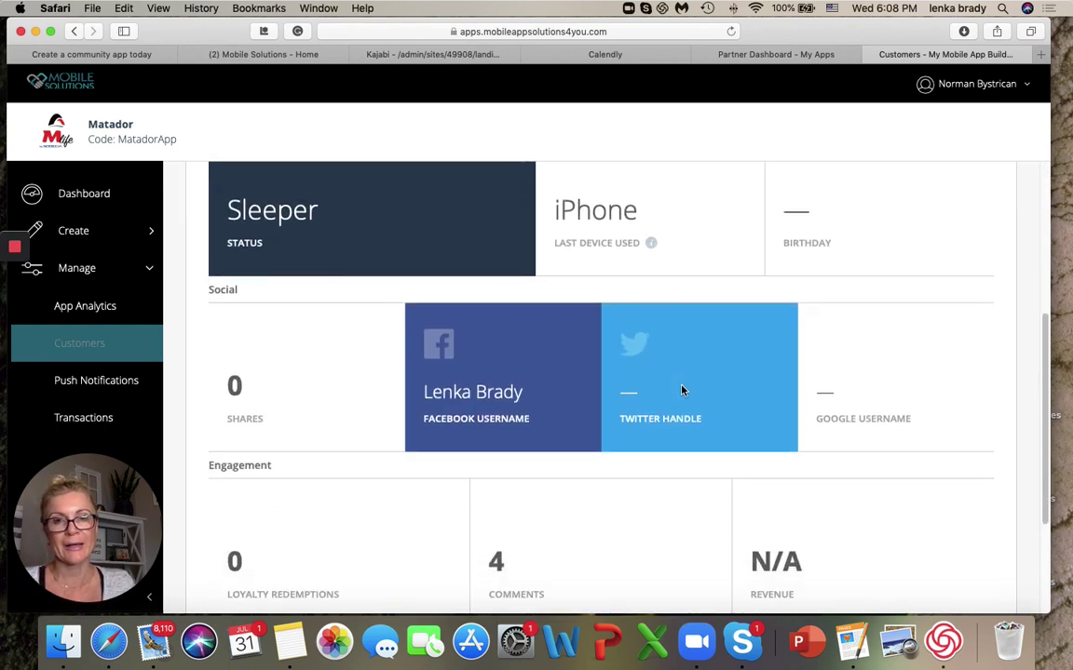
pyautogui.scroll(-1, 682, 390)
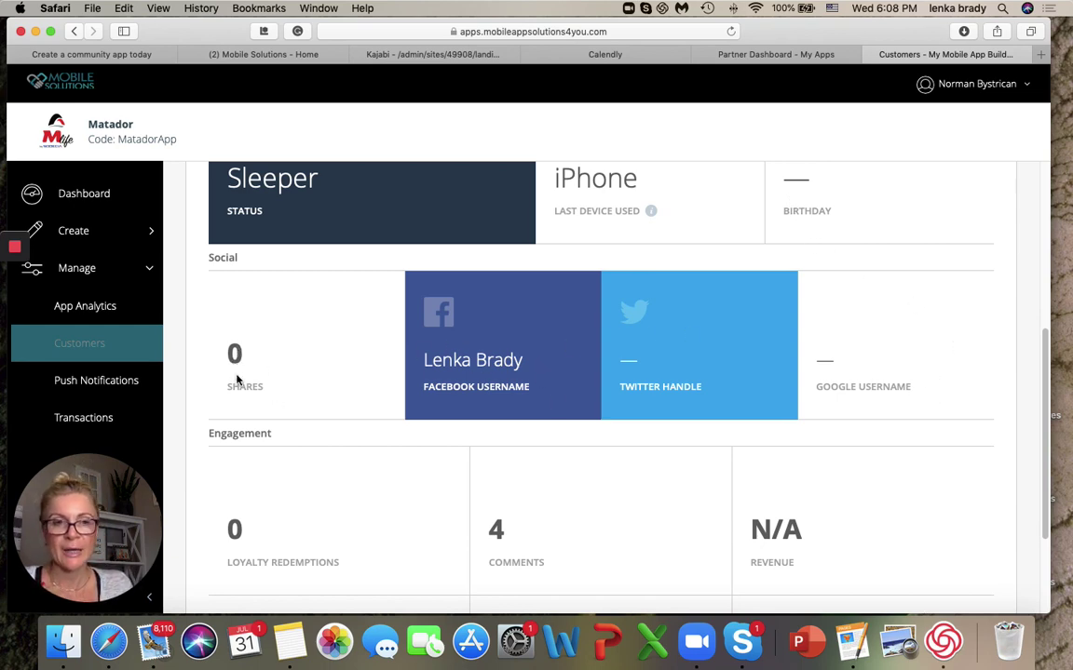
pyautogui.scroll(-3, 866, 407)
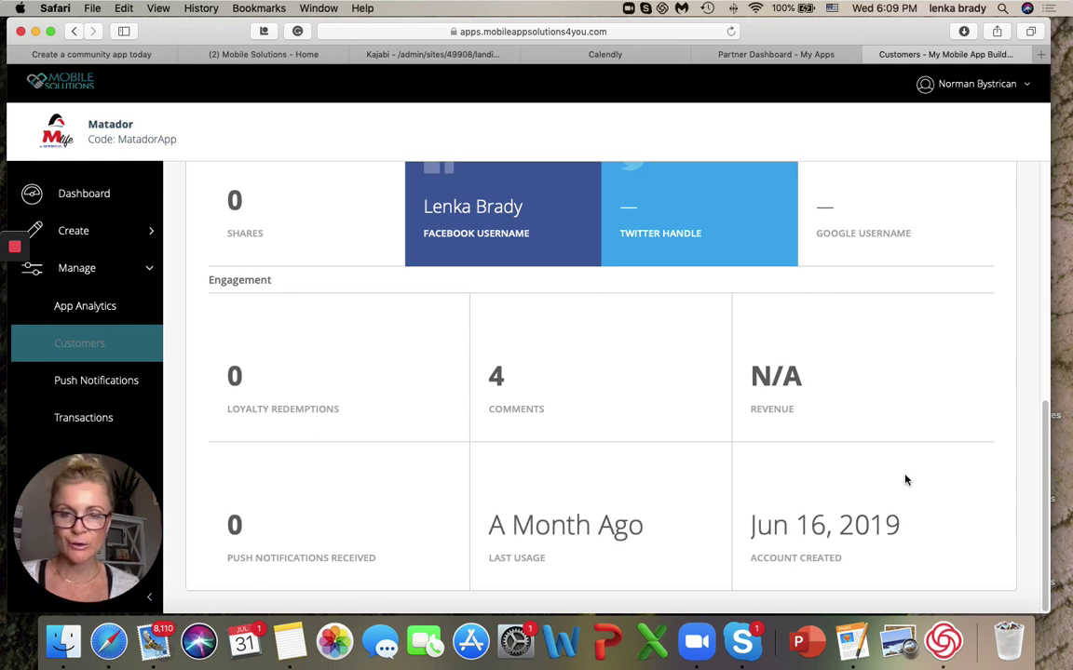
pyautogui.scroll(5, 876, 410)
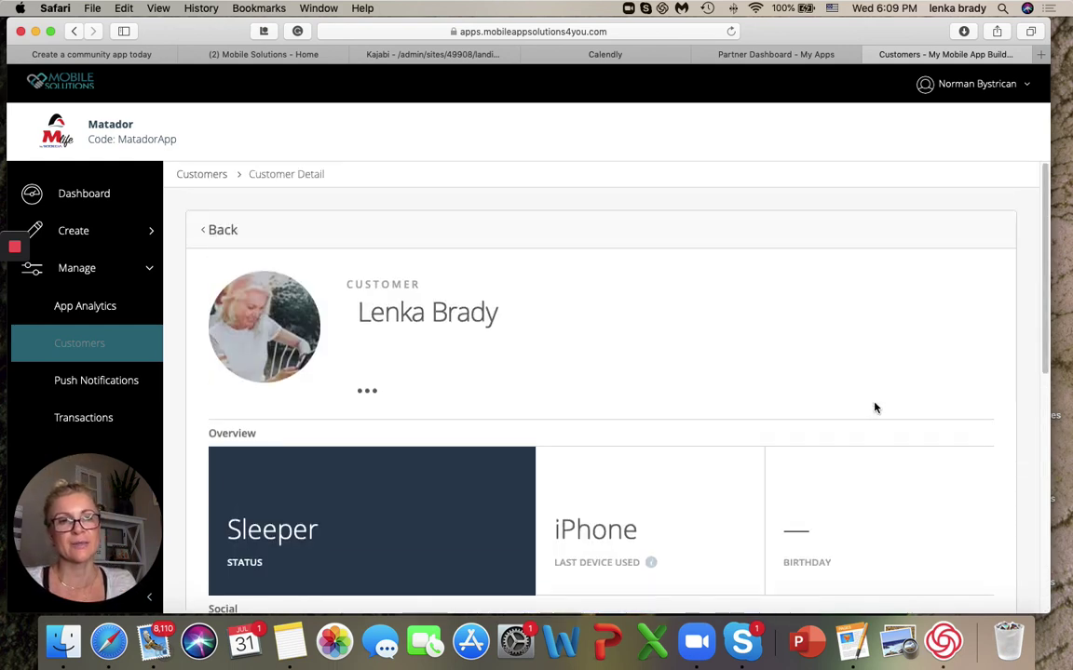
pyautogui.scroll(-5, 876, 410)
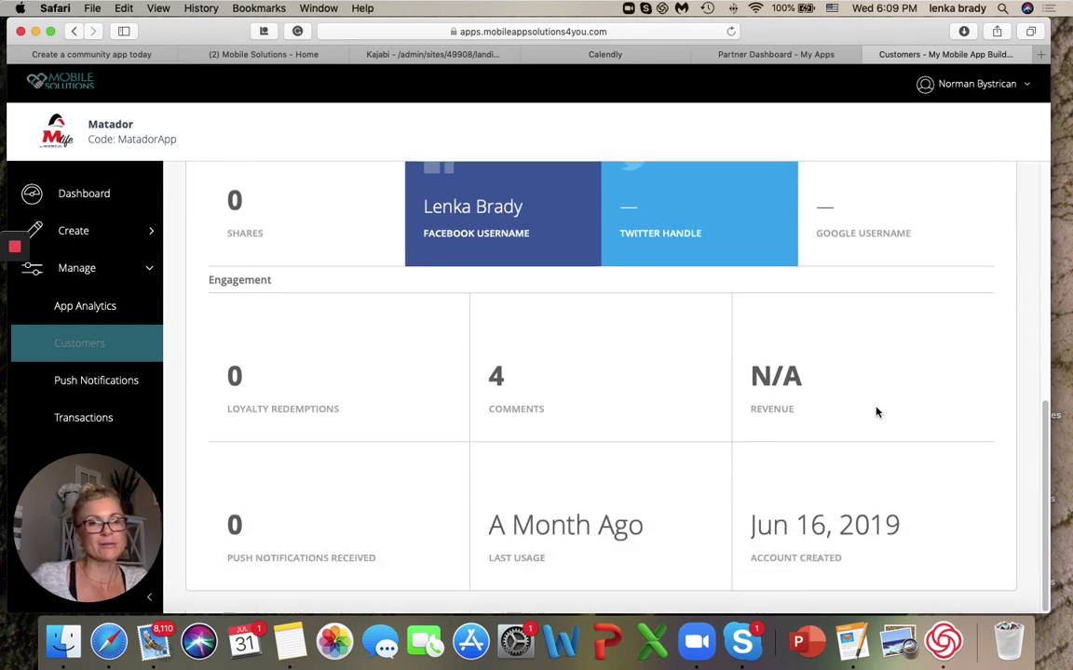
pyautogui.scroll(6, 877, 409)
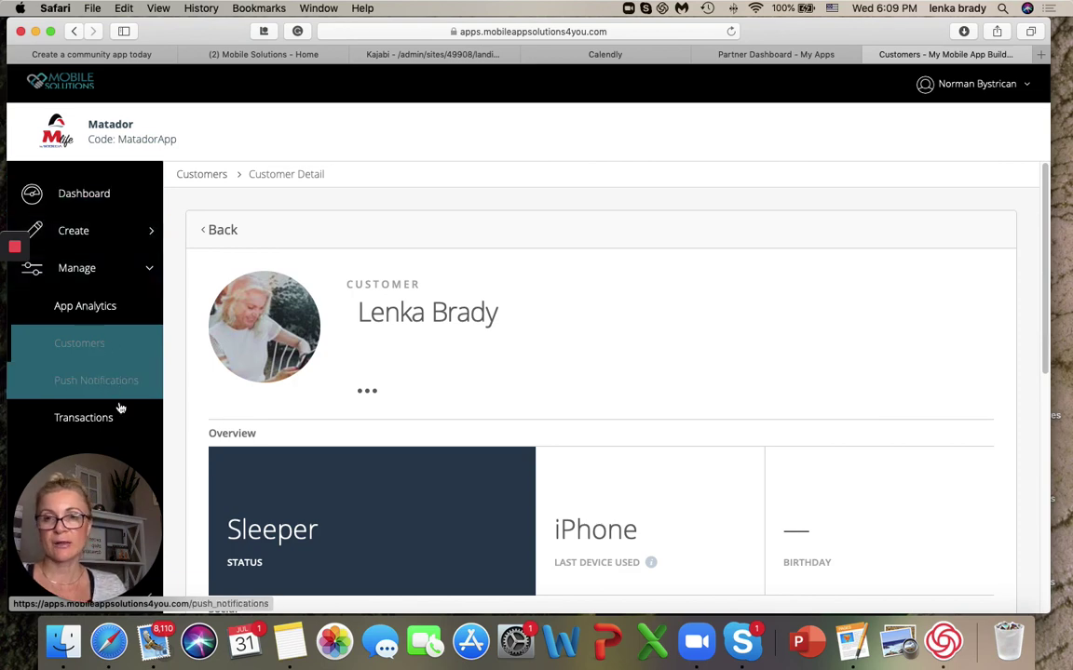
# Open the Customers page and scroll through its 48 Very Active anonymous users
pyautogui.click(96, 348)
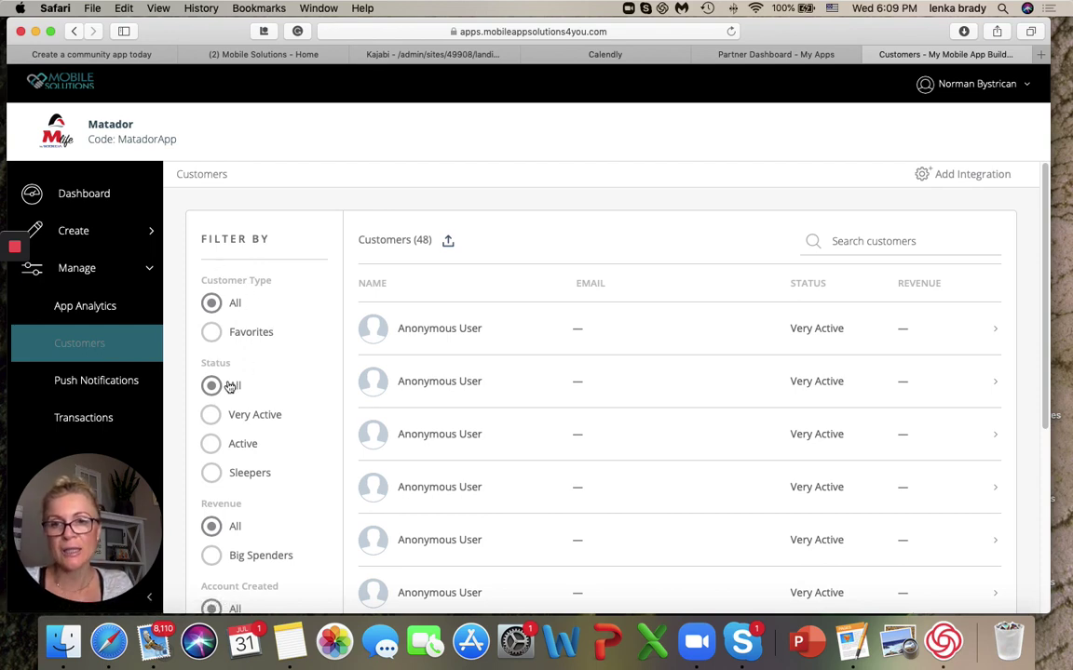
pyautogui.scroll(-5, 293, 482)
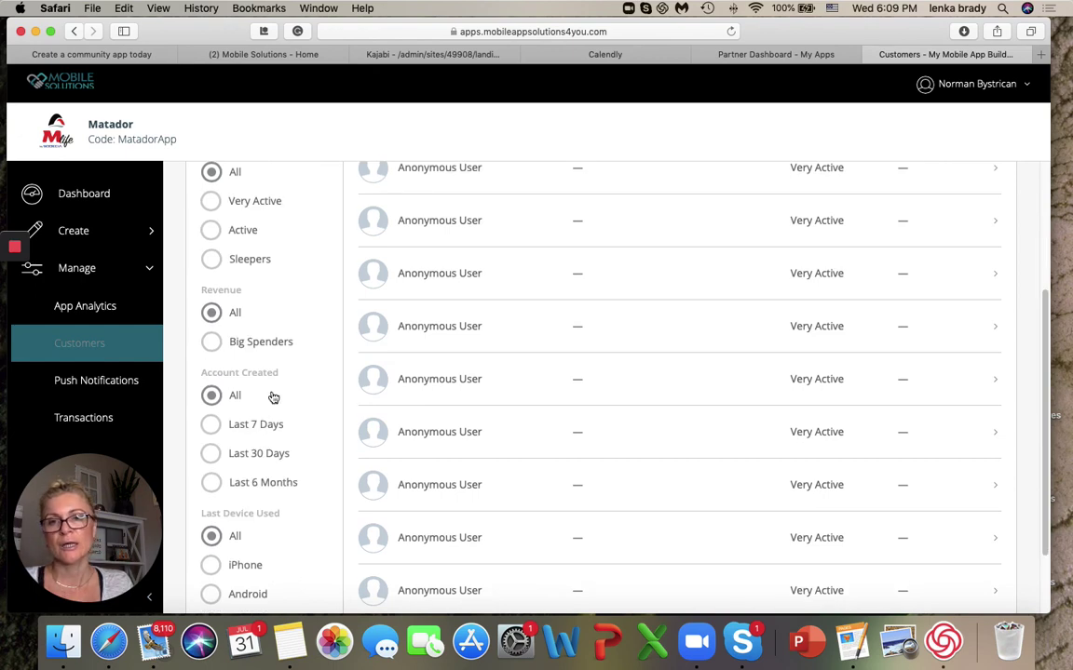
pyautogui.scroll(-2, 268, 426)
pyautogui.scroll(7, 282, 429)
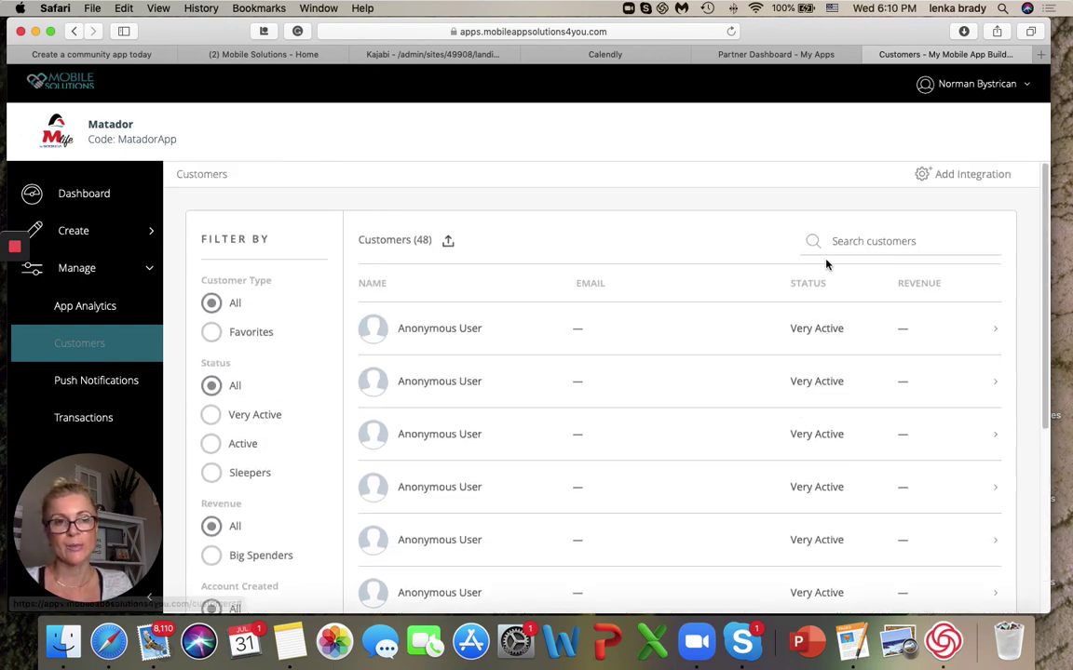
# Export the list of 48 customers and start adding a customer integration
pyautogui.click(448, 244)
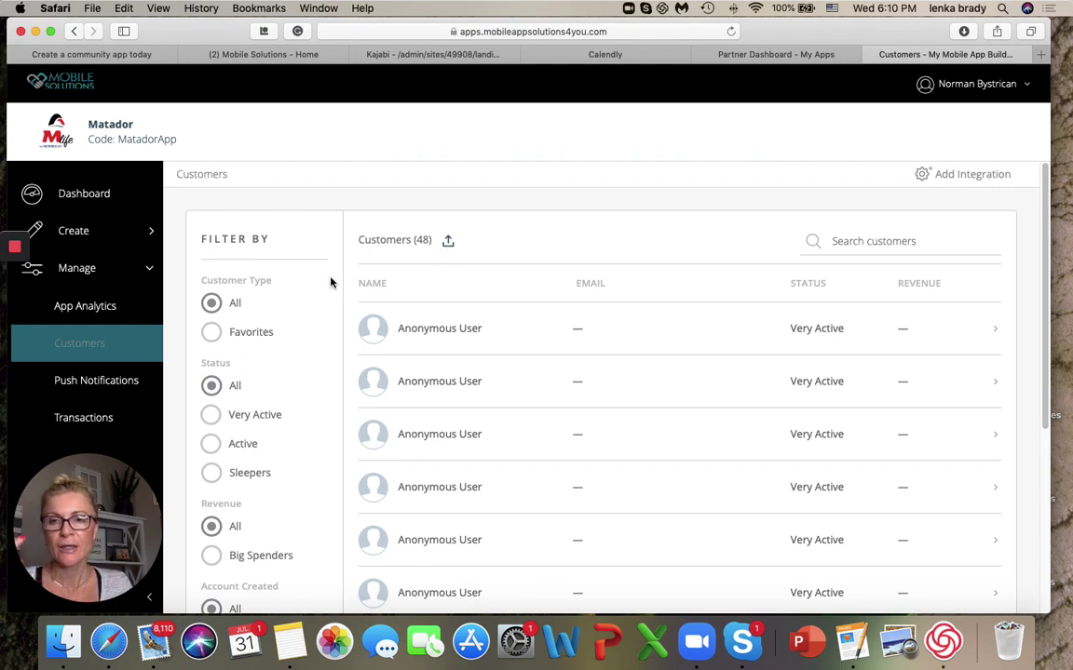
pyautogui.click(120, 372)
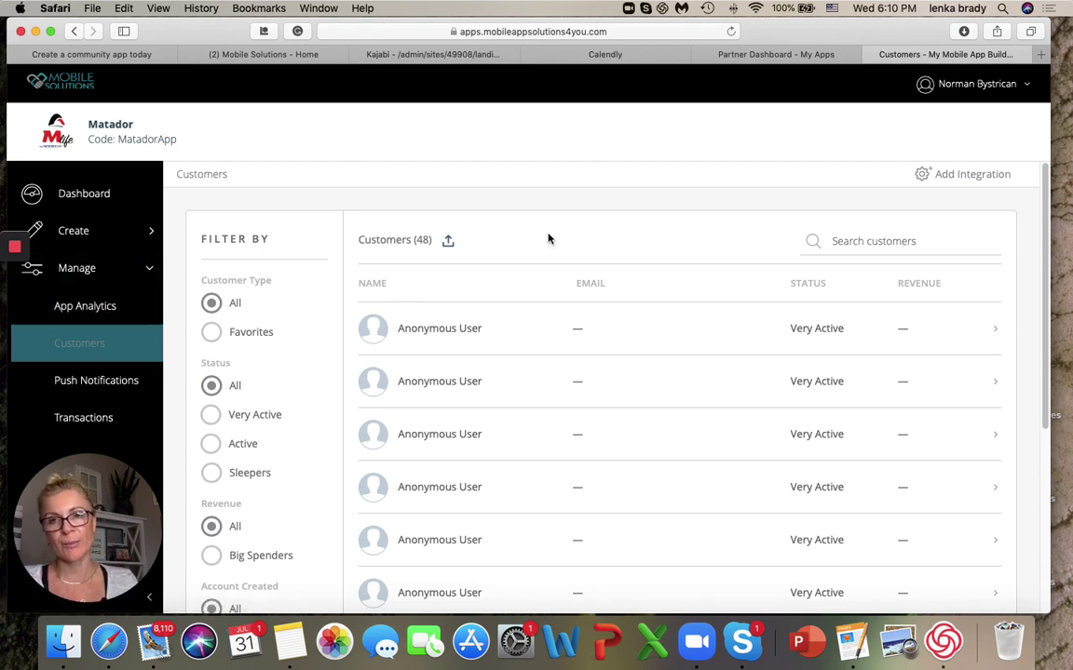
pyautogui.click(922, 174)
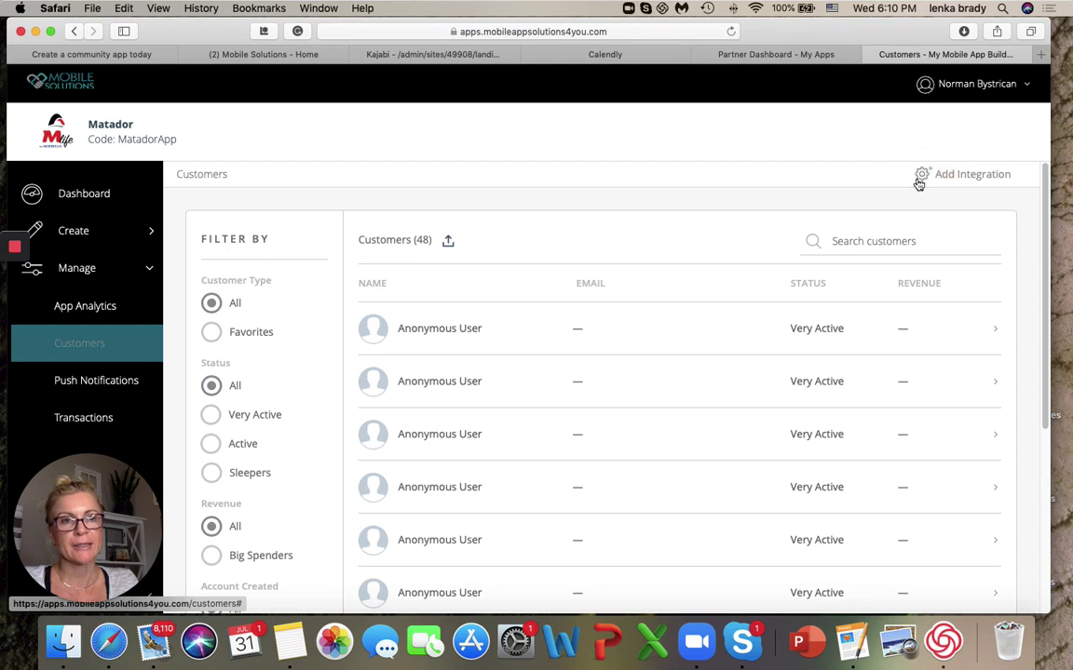
# Open the Add Email Integration dialog offering MailChimp, iContact, Constant Contact and others
pyautogui.click(928, 177)
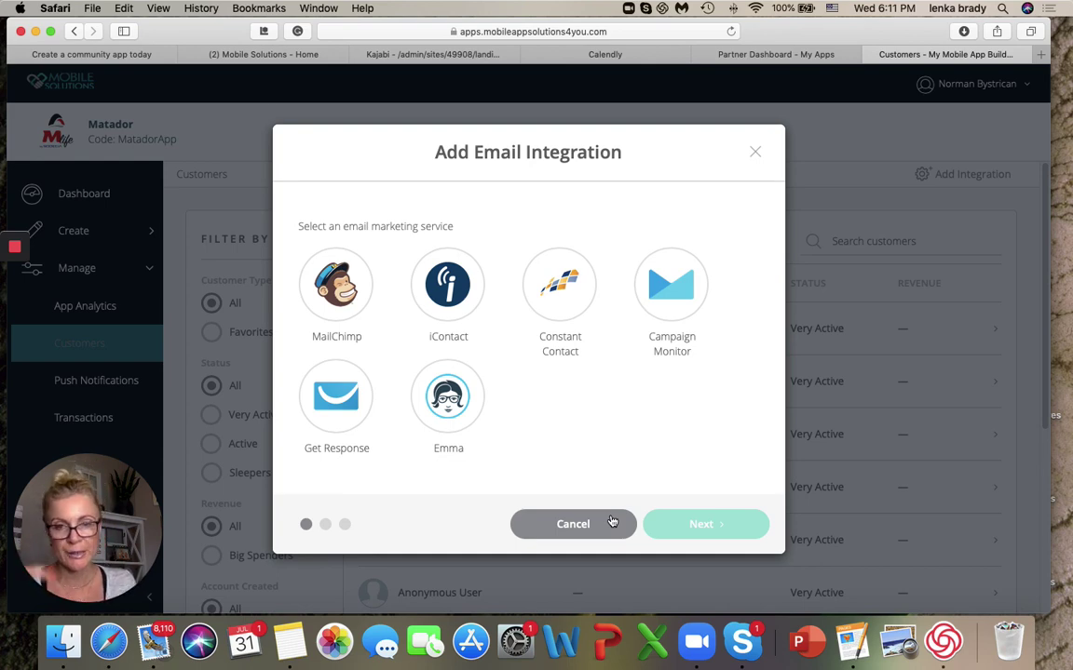
# Cancel the email integration dialog and refuse Safari's location request, remembering it for a day
pyautogui.click(611, 521)
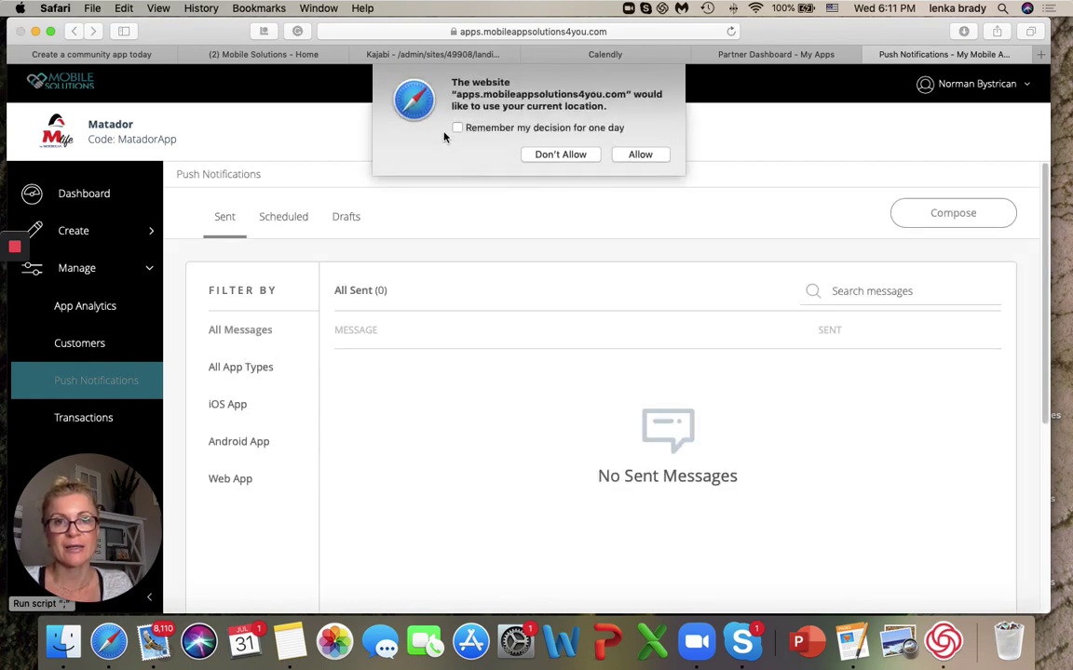
pyautogui.click(457, 127)
pyautogui.click(570, 155)
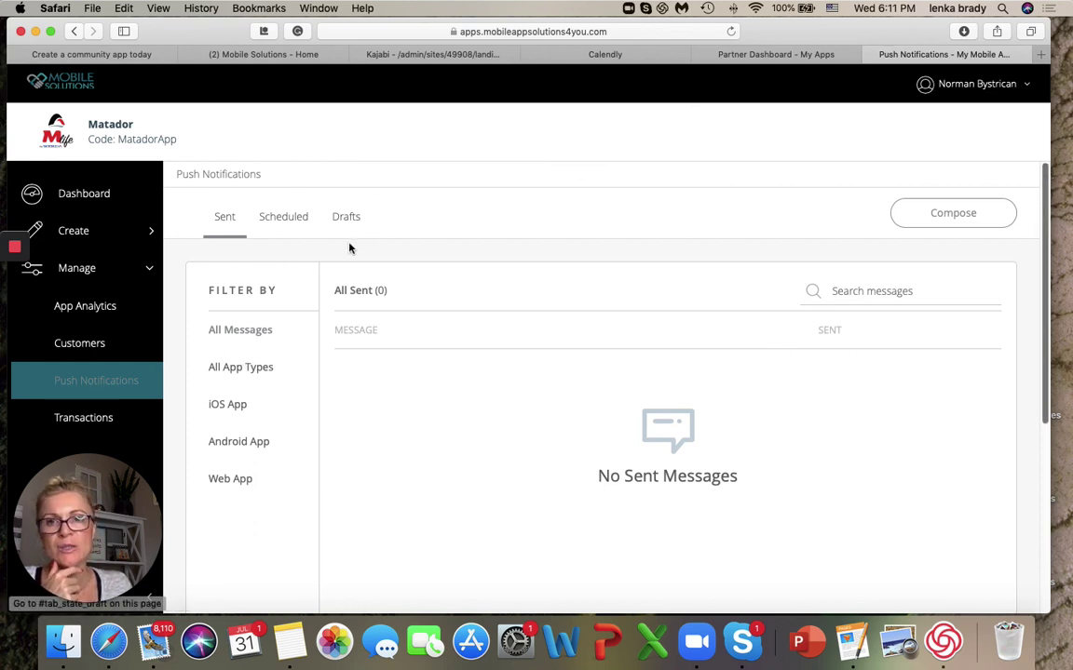
pyautogui.scroll(-1, 742, 391)
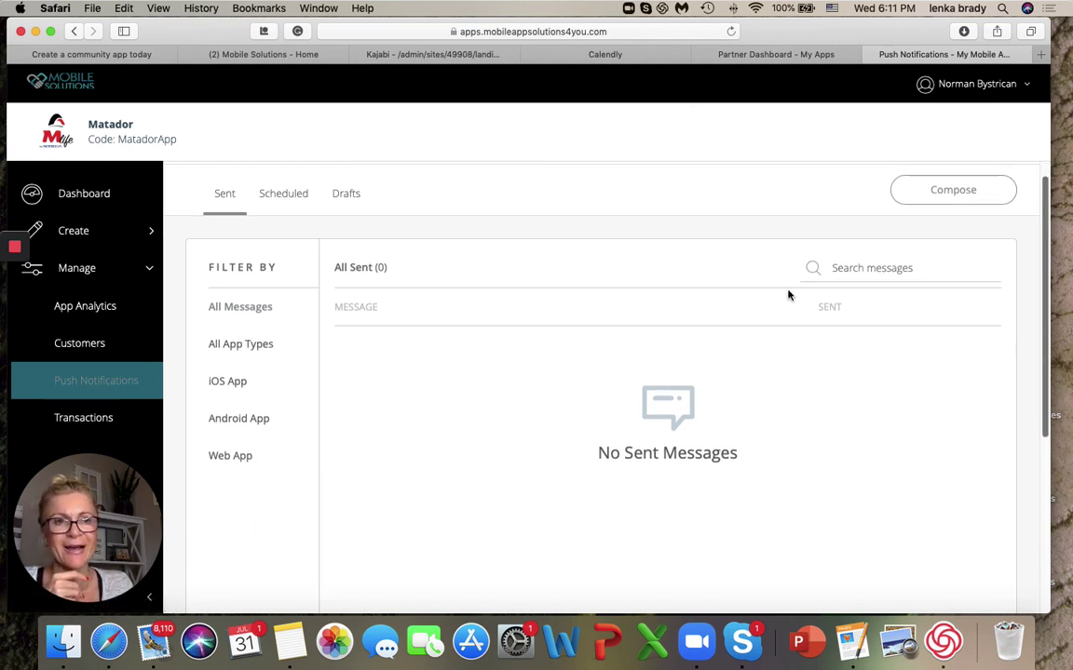
# Start a new push notification and review its form sections and Setup Link options
pyautogui.click(961, 194)
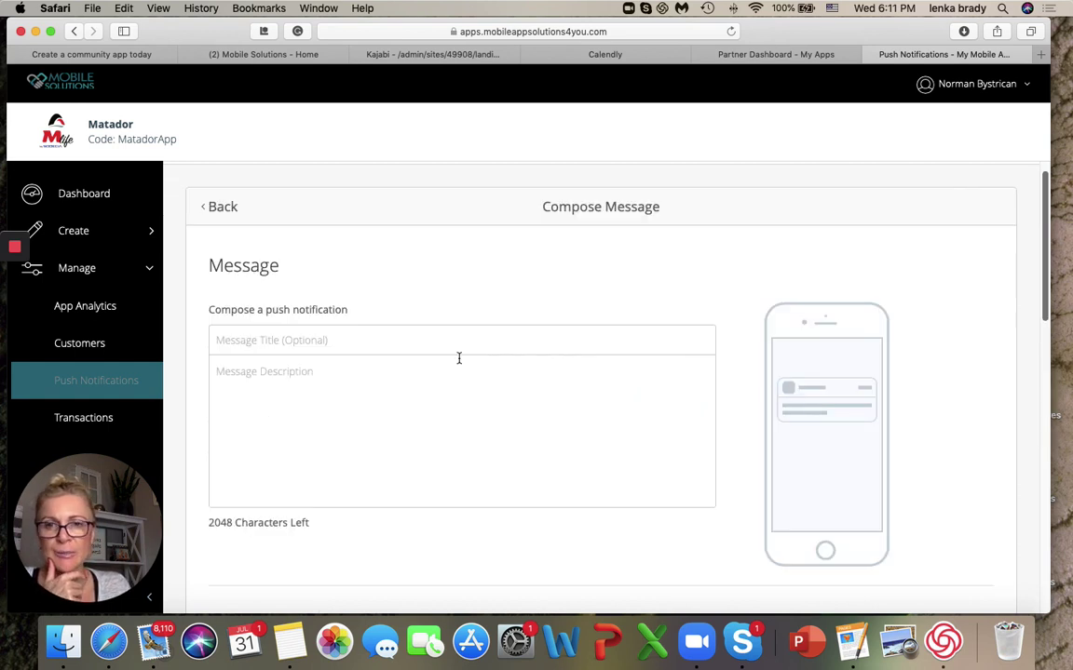
pyautogui.scroll(-5, 457, 359)
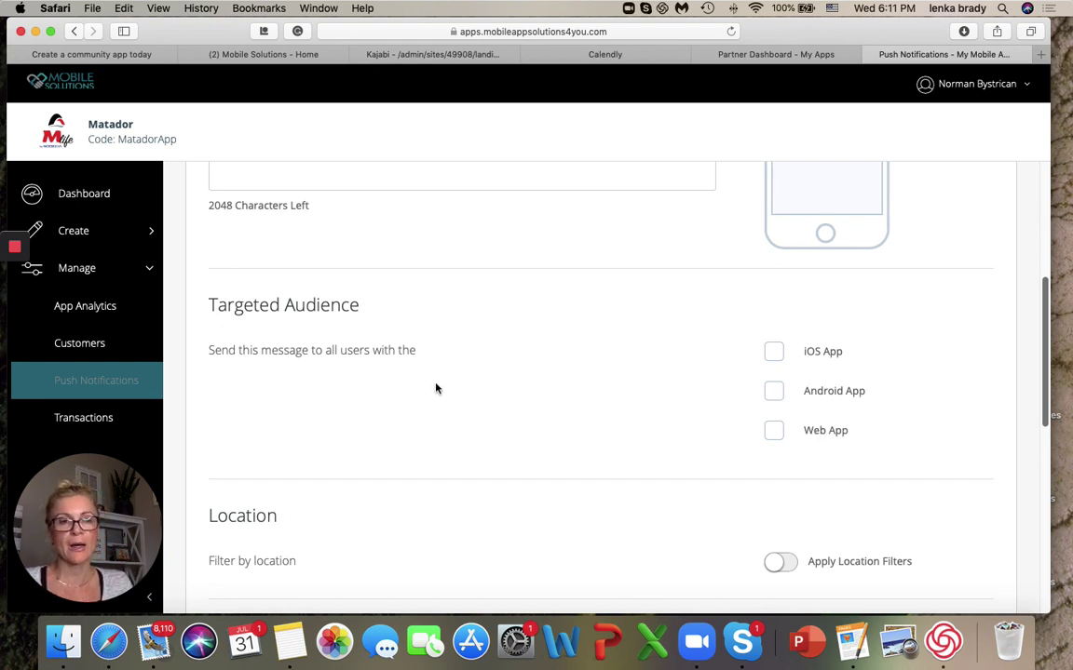
pyautogui.scroll(-5, 434, 387)
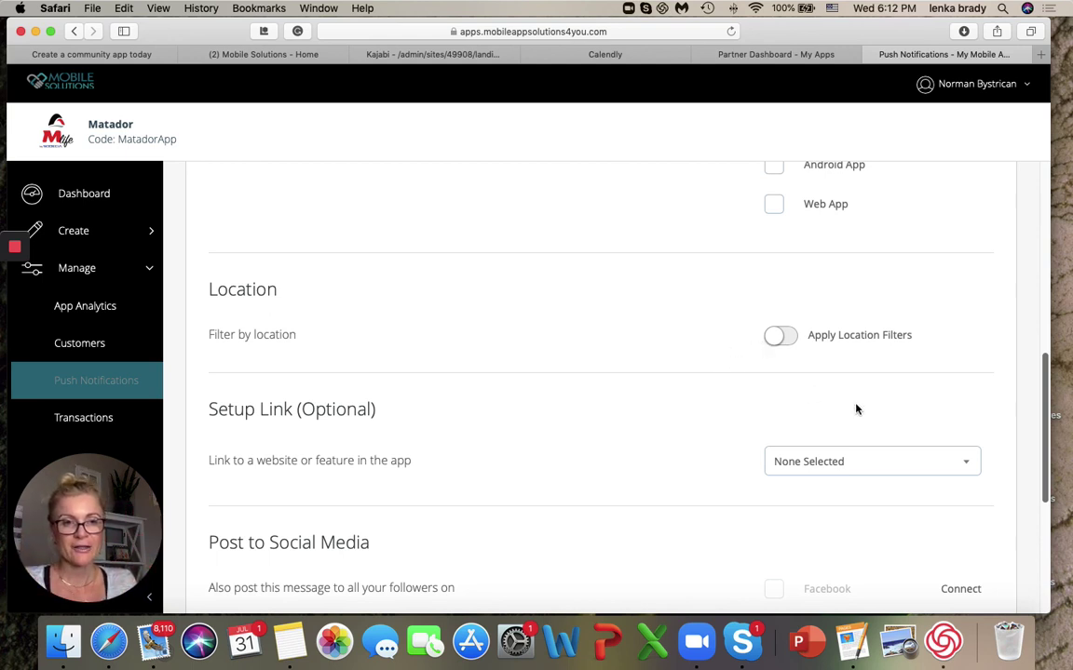
pyautogui.scroll(-1, 643, 456)
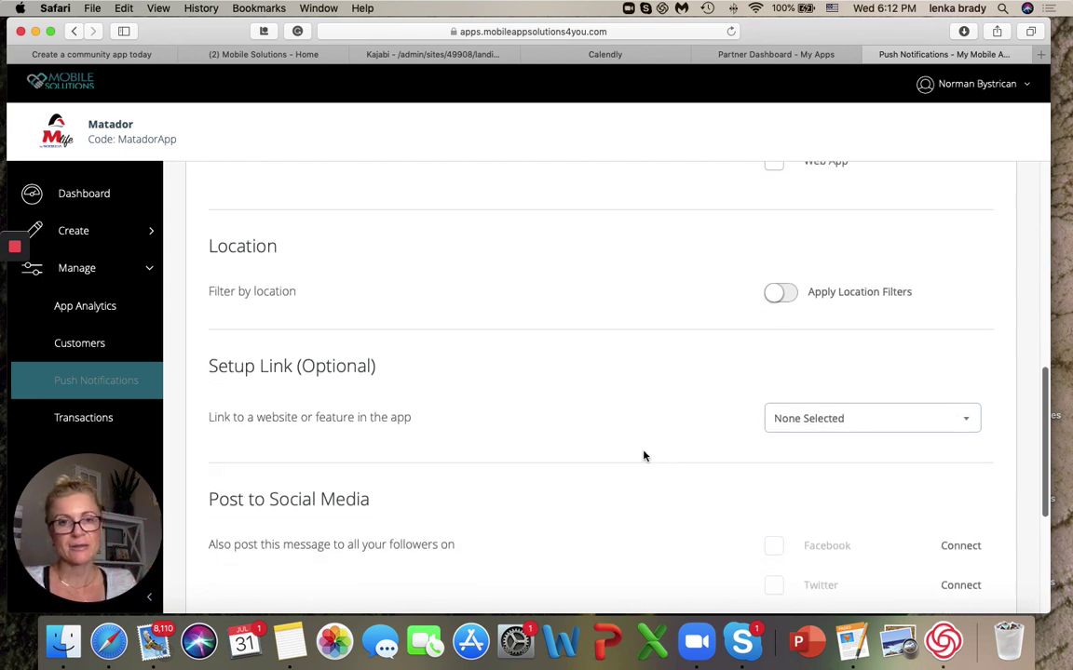
pyautogui.click(972, 420)
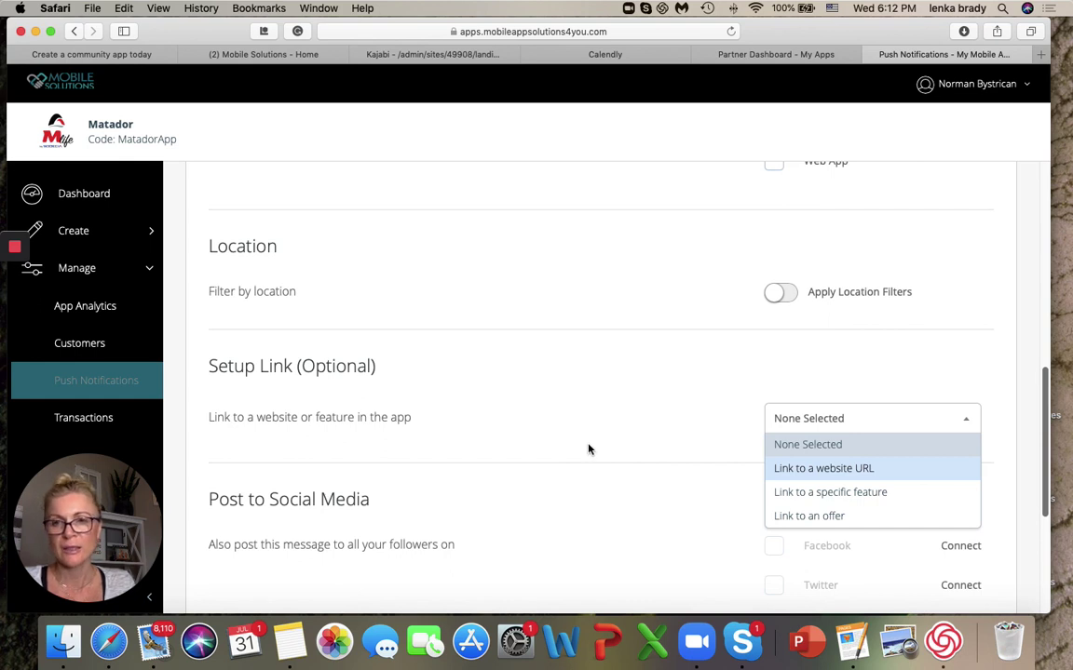
# Check the Transactions page, which shows Nothing found, then expand the Create section
pyautogui.click(60, 422)
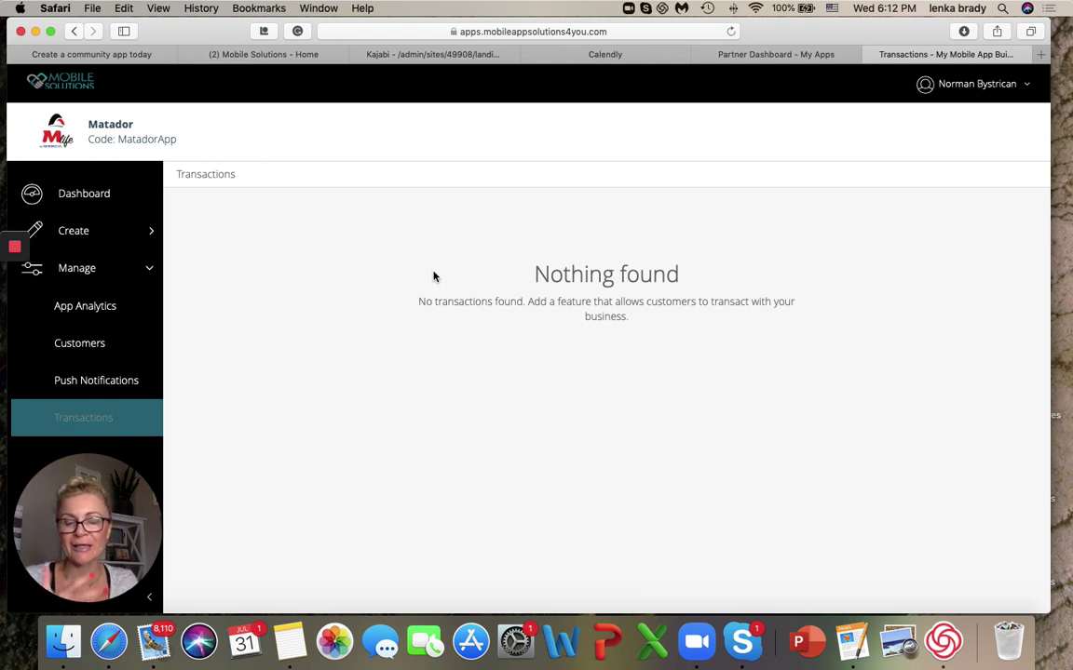
pyautogui.click(76, 236)
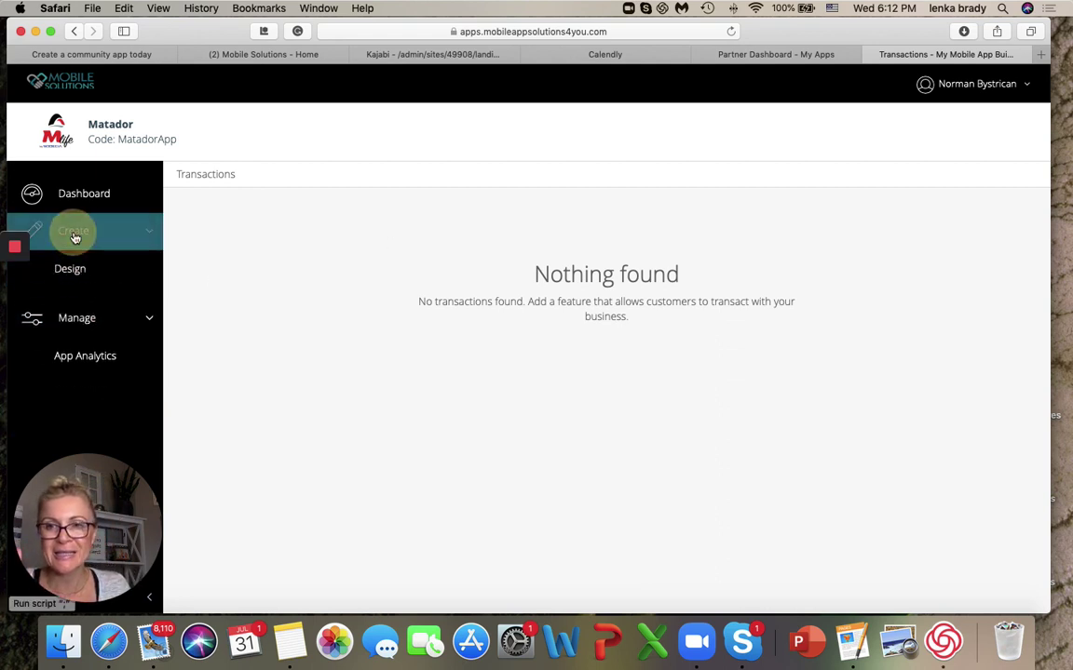
# Open the Build page of app features and show the phone preview's home icon grid
pyautogui.click(61, 312)
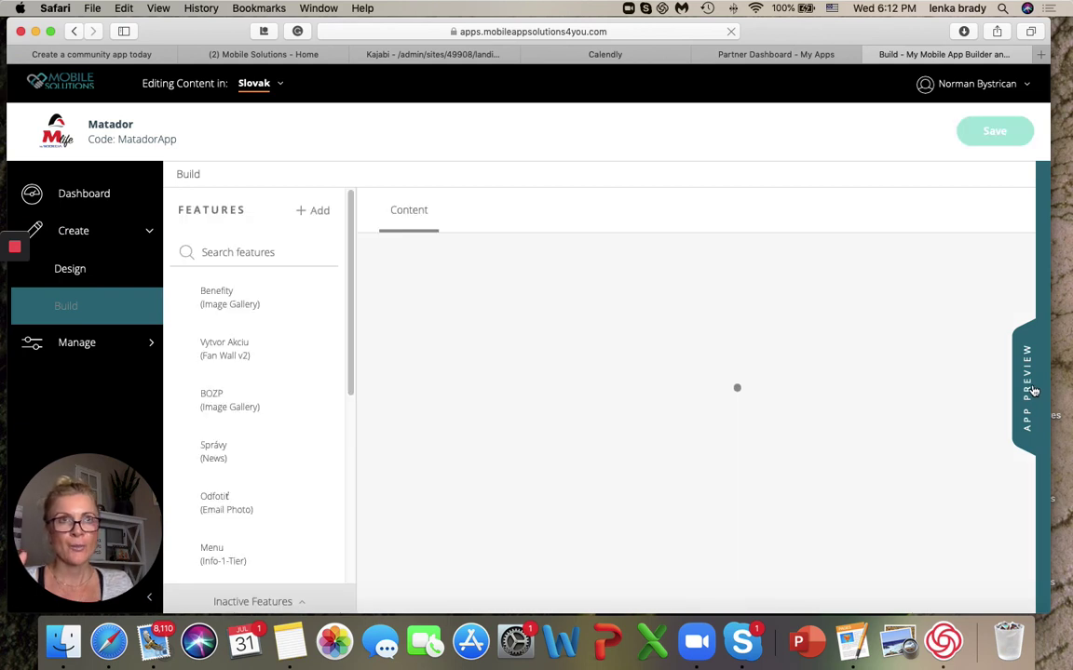
pyautogui.click(1029, 389)
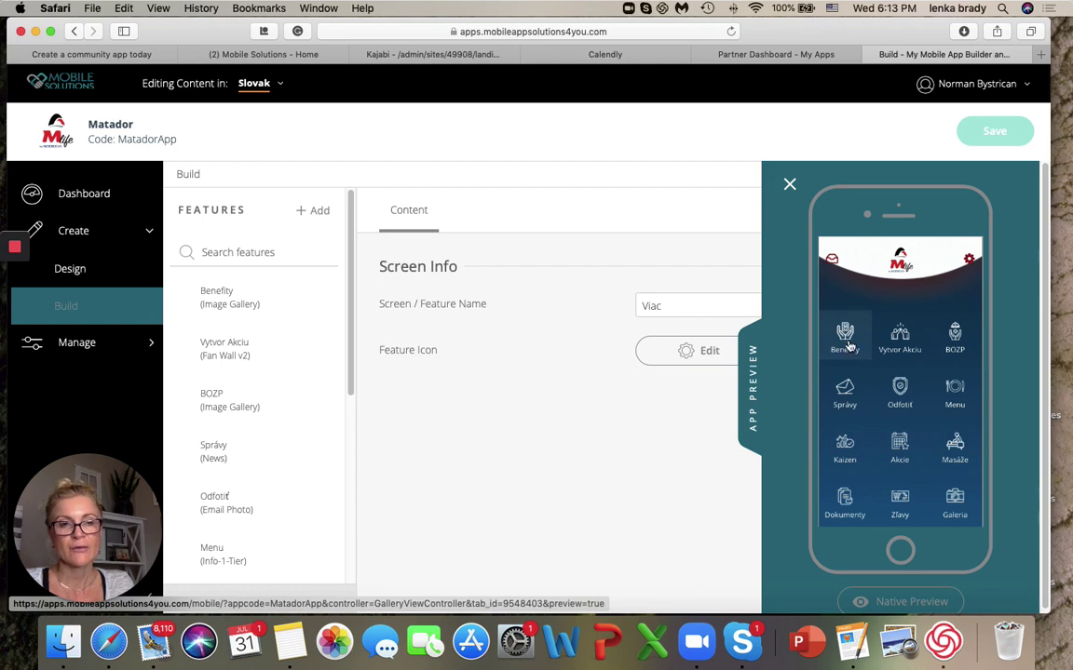
# In the preview, open the Benefity gallery, swipe through several images, and return to the grid
pyautogui.click(848, 339)
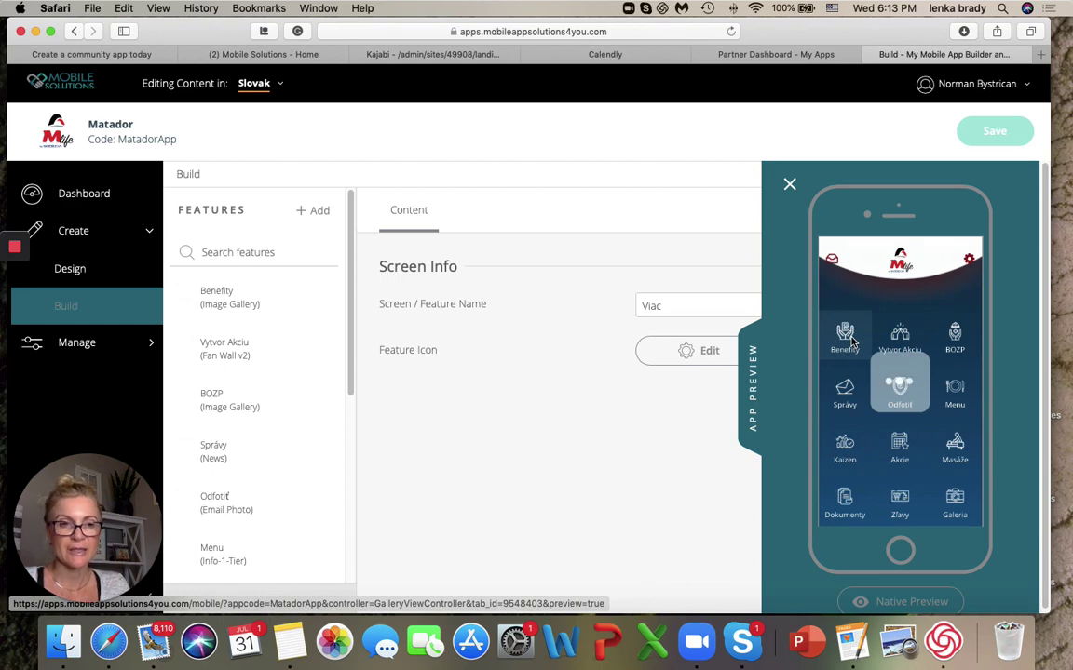
pyautogui.click(846, 339)
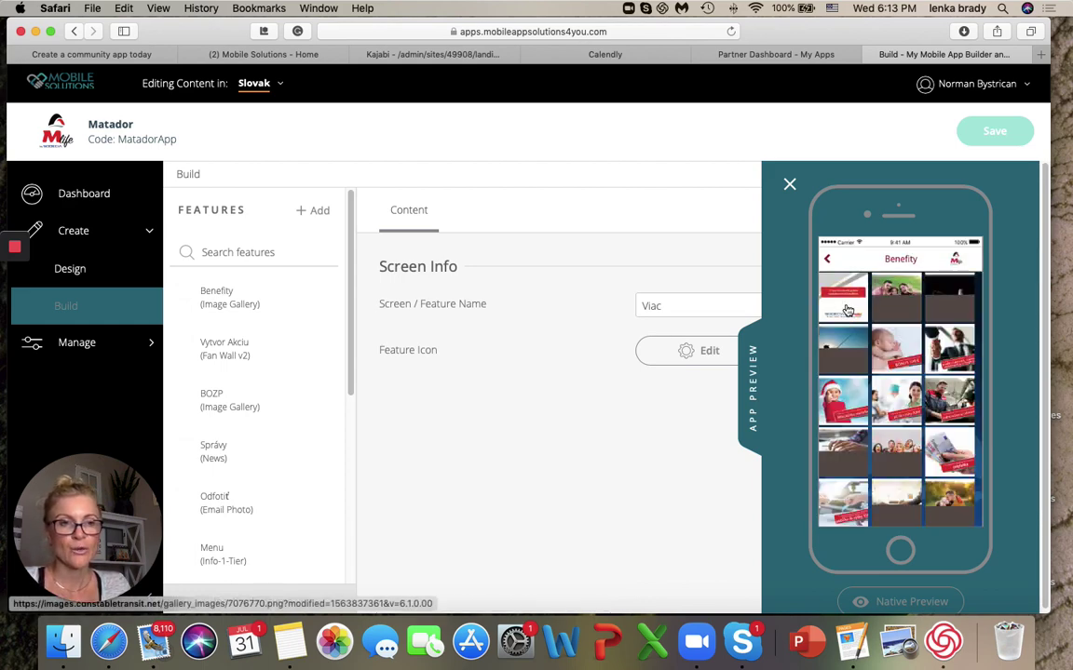
pyautogui.click(847, 309)
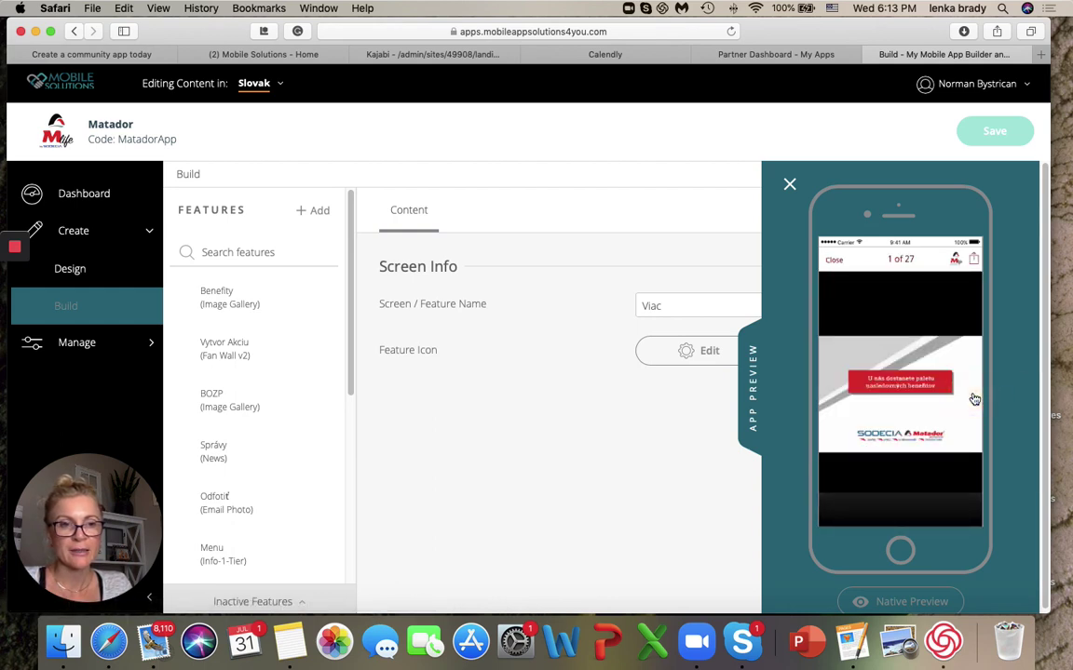
pyautogui.moveTo(969, 419); pyautogui.dragTo(829, 406)
pyautogui.moveTo(950, 398); pyautogui.dragTo(829, 403)
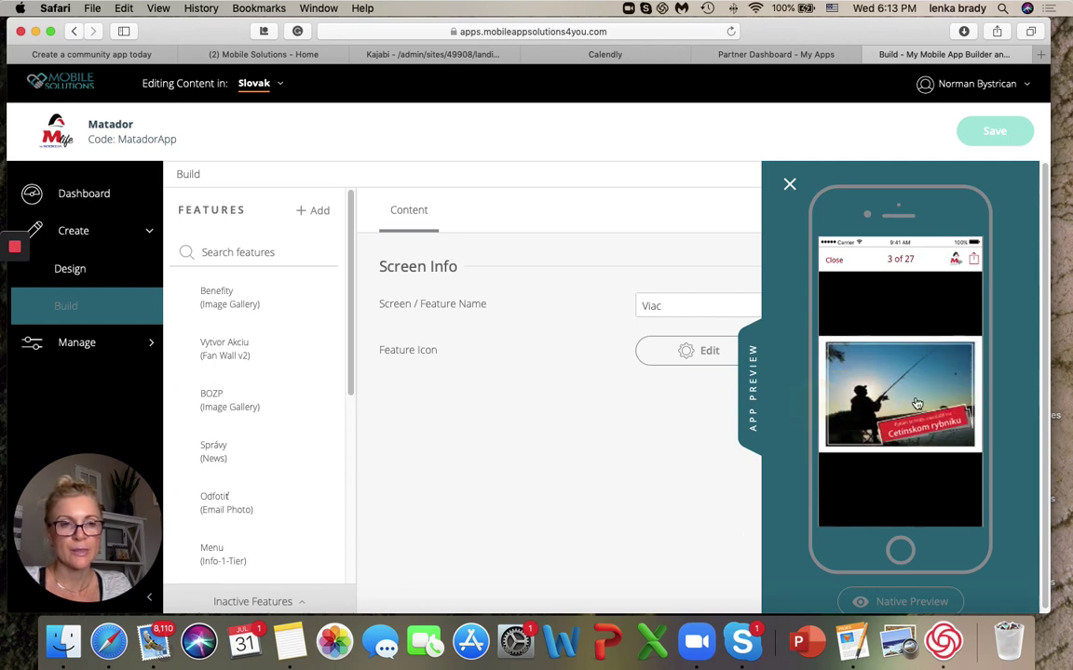
pyautogui.moveTo(901, 497); pyautogui.dragTo(875, 488)
pyautogui.click(834, 262)
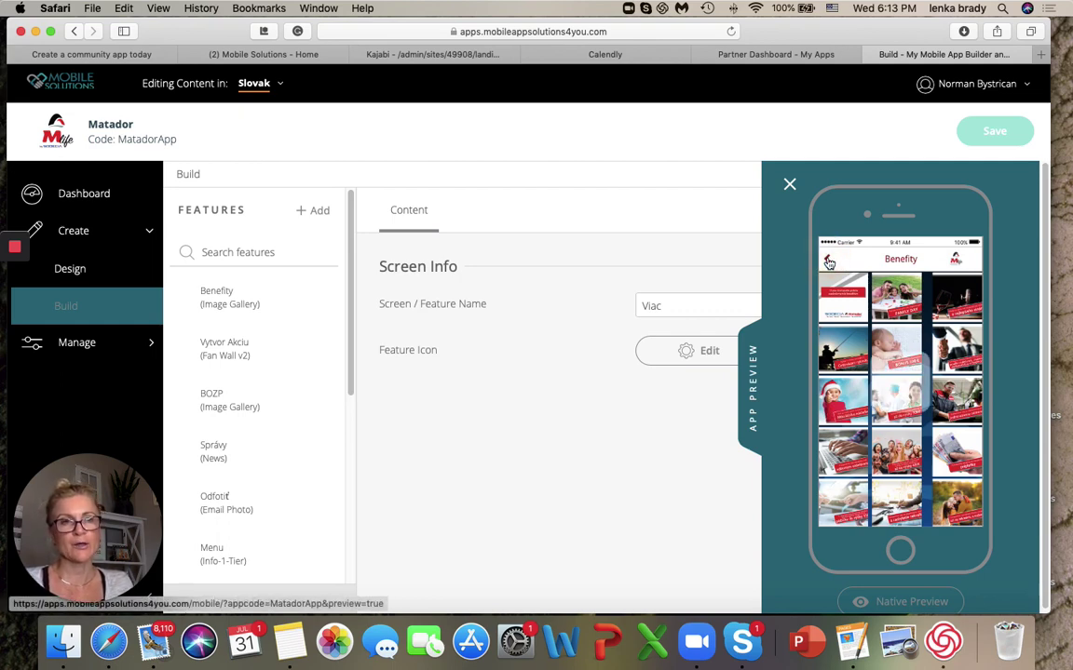
# Return the phone preview to the Matador home grid of twelve feature icons
pyautogui.click(829, 263)
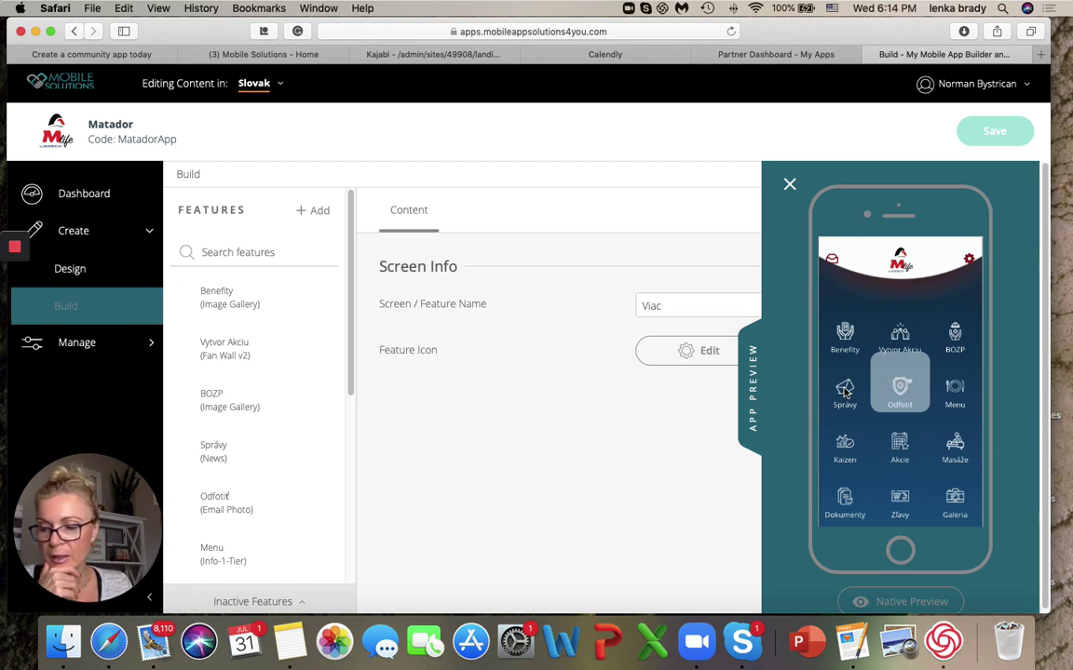
# Read the first Správy news item, then open the NAY benefit flyer under Zľavy
pyautogui.click(845, 392)
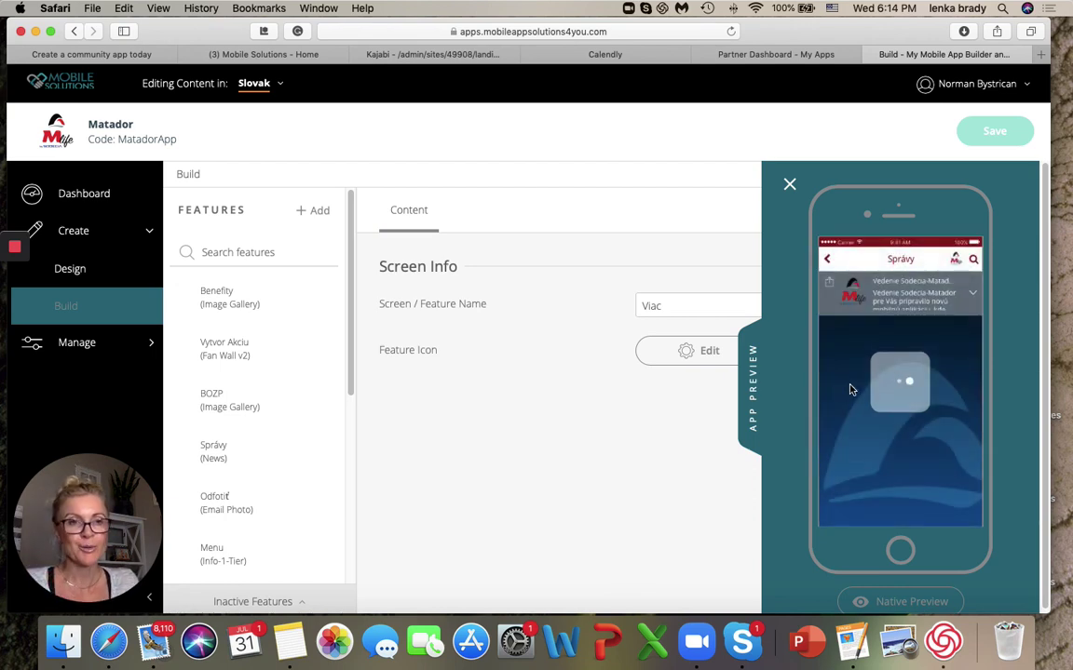
pyautogui.click(973, 296)
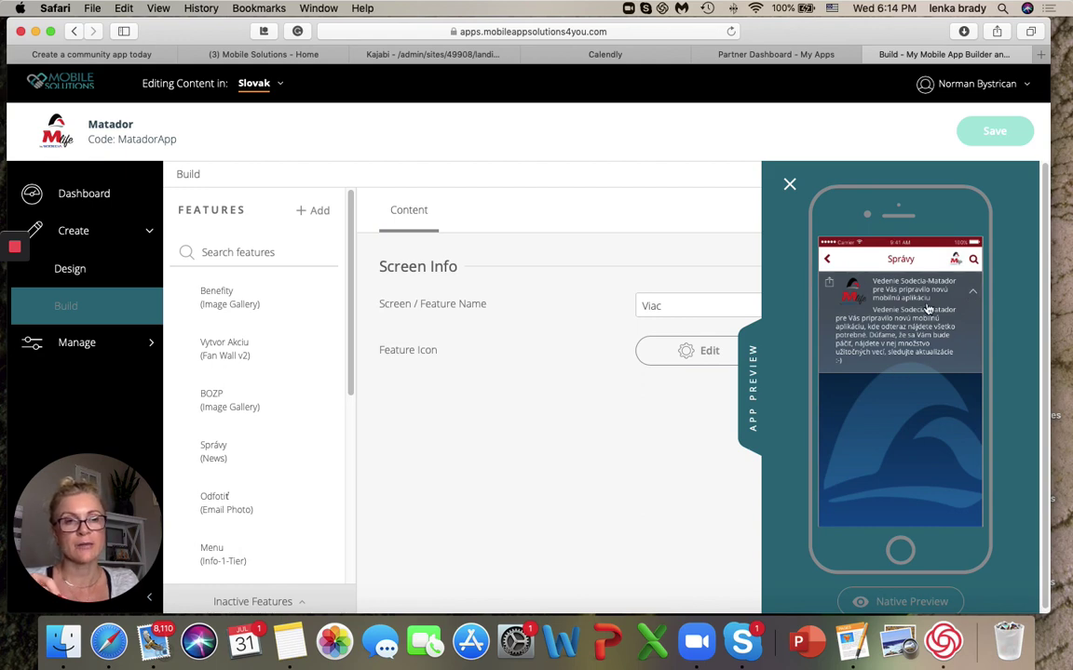
pyautogui.click(830, 261)
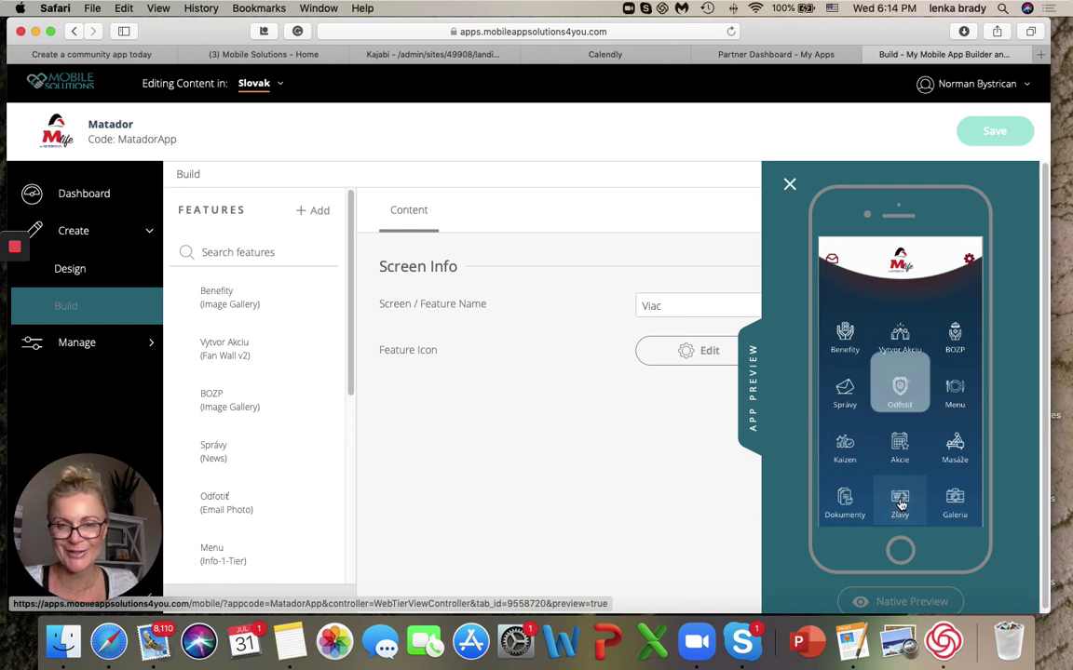
pyautogui.click(900, 505)
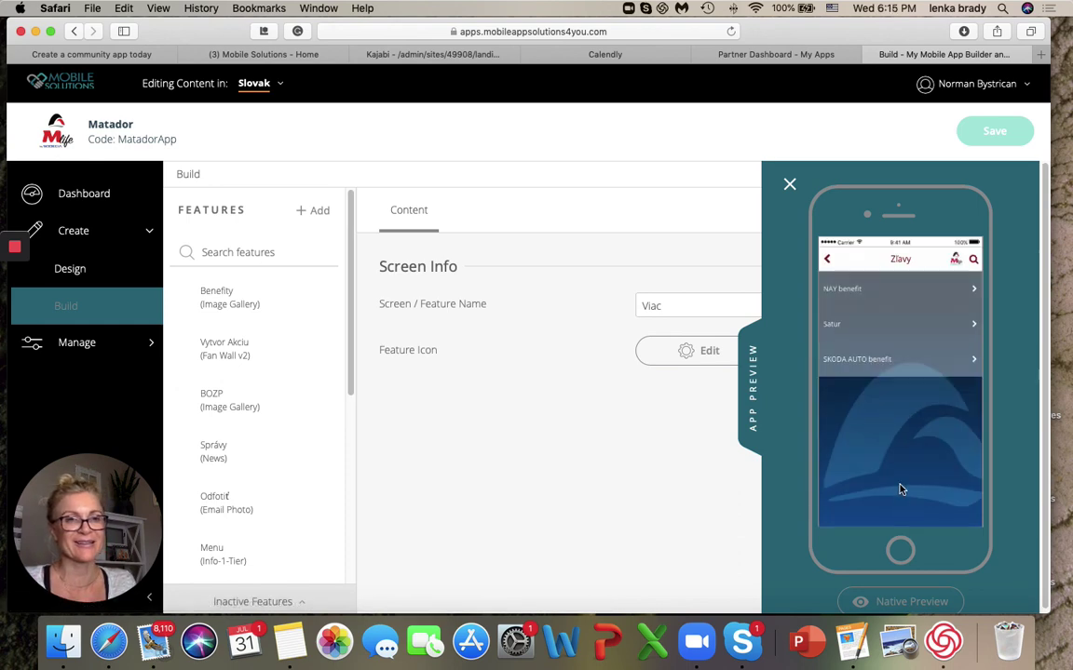
pyautogui.click(885, 291)
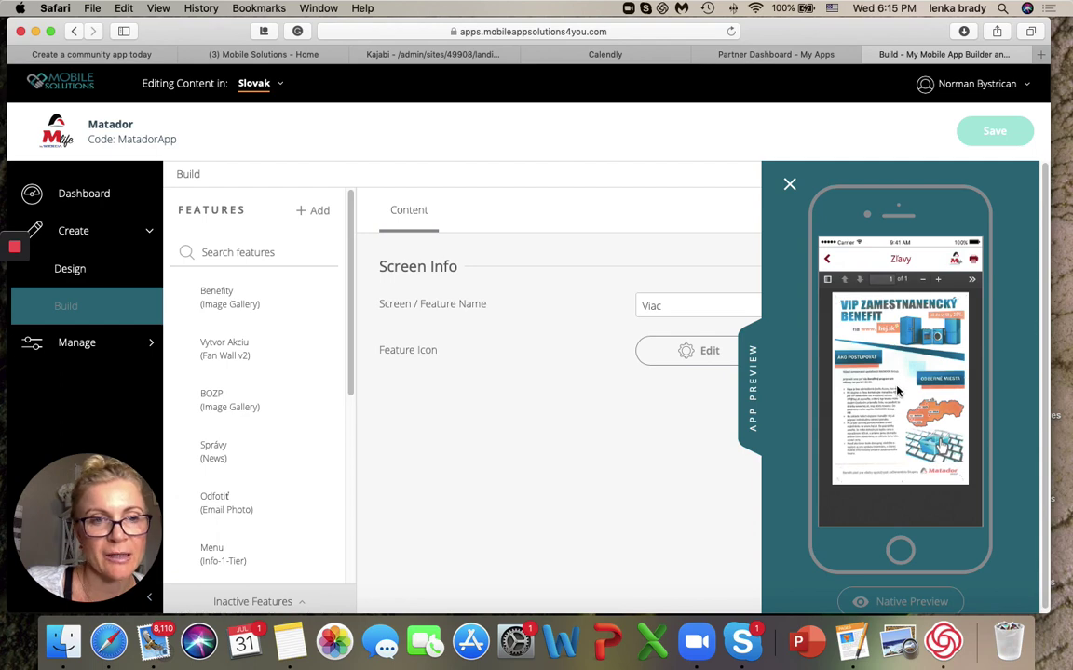
# Open the VIP benefit flyer in its own Safari tab, cancel printing, and scroll through it
pyautogui.click(973, 261)
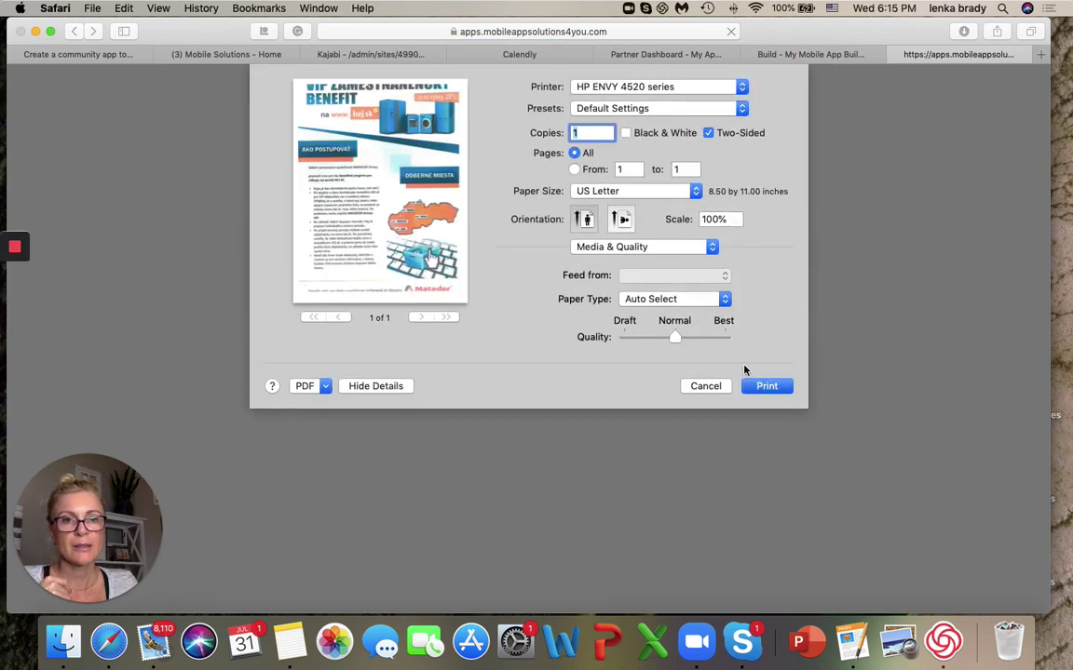
pyautogui.click(710, 386)
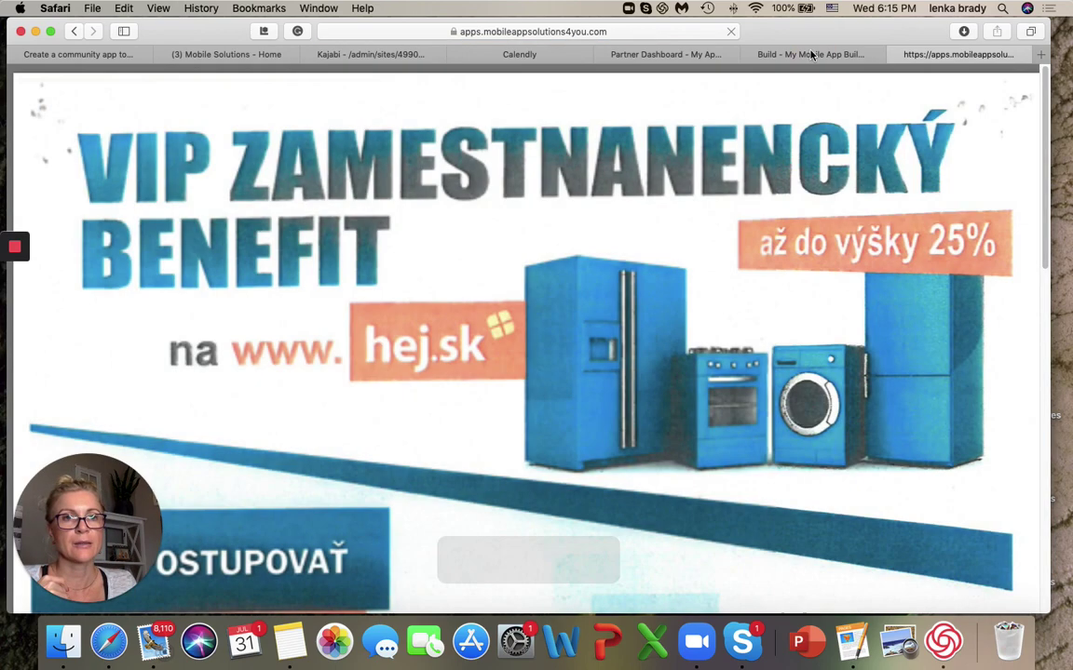
pyautogui.scroll(-2, 672, 369)
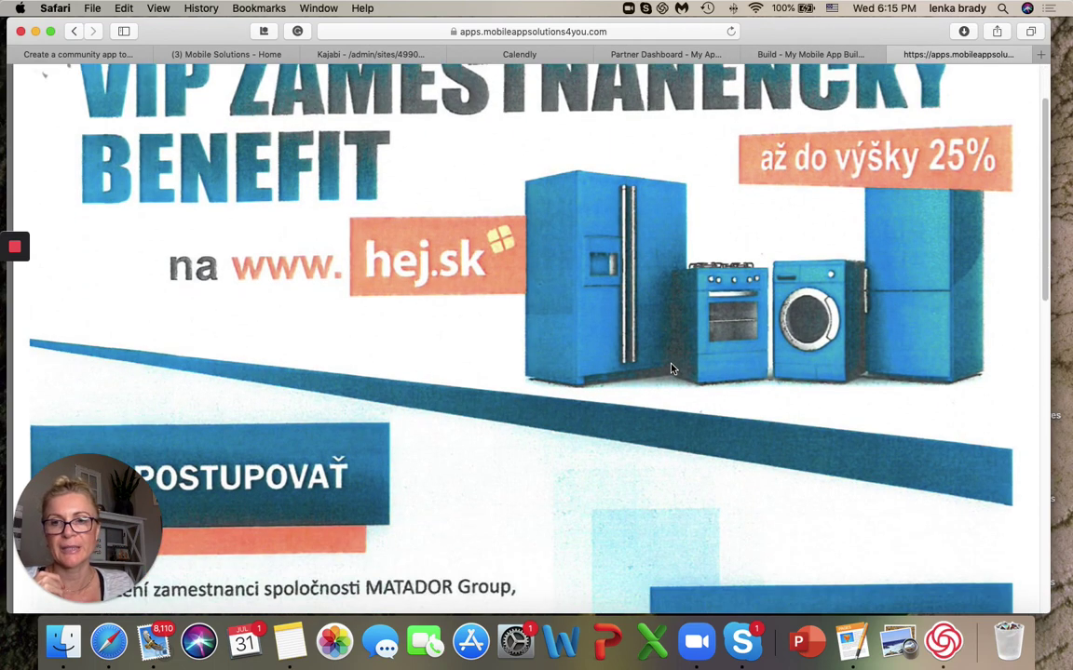
pyautogui.scroll(-8, 672, 369)
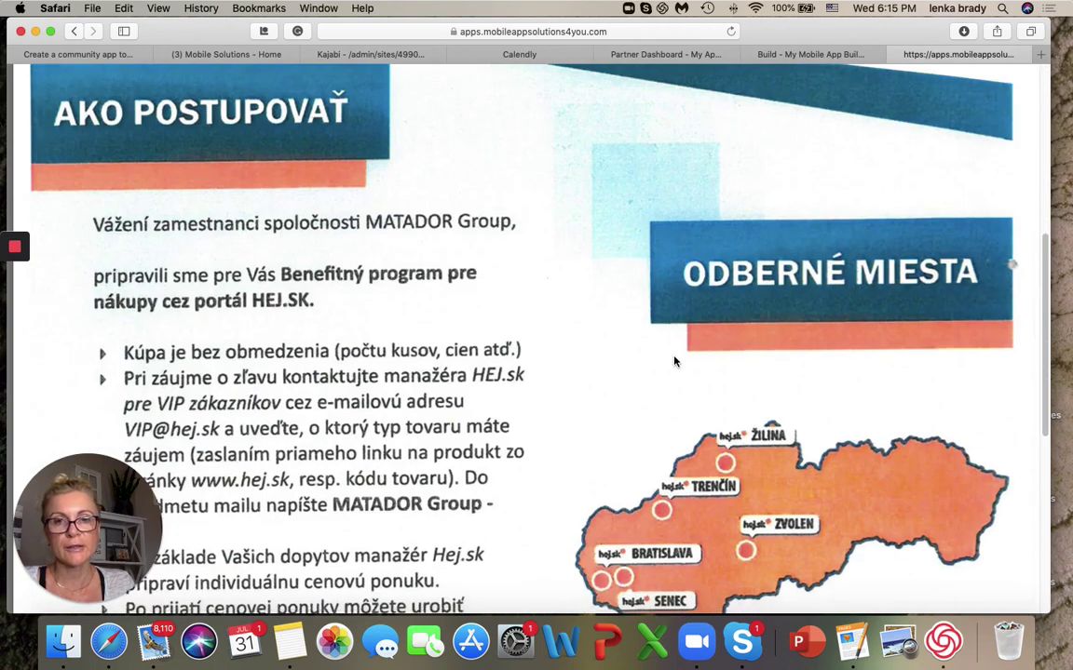
pyautogui.scroll(-10, 674, 361)
pyautogui.scroll(20, 675, 361)
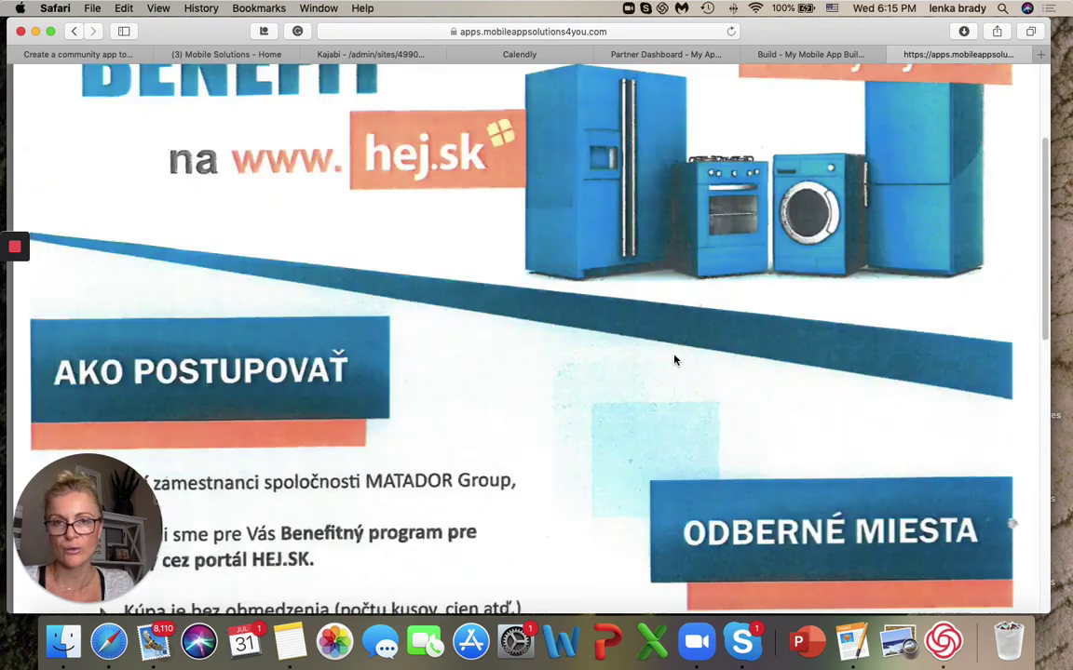
pyautogui.scroll(1, 676, 360)
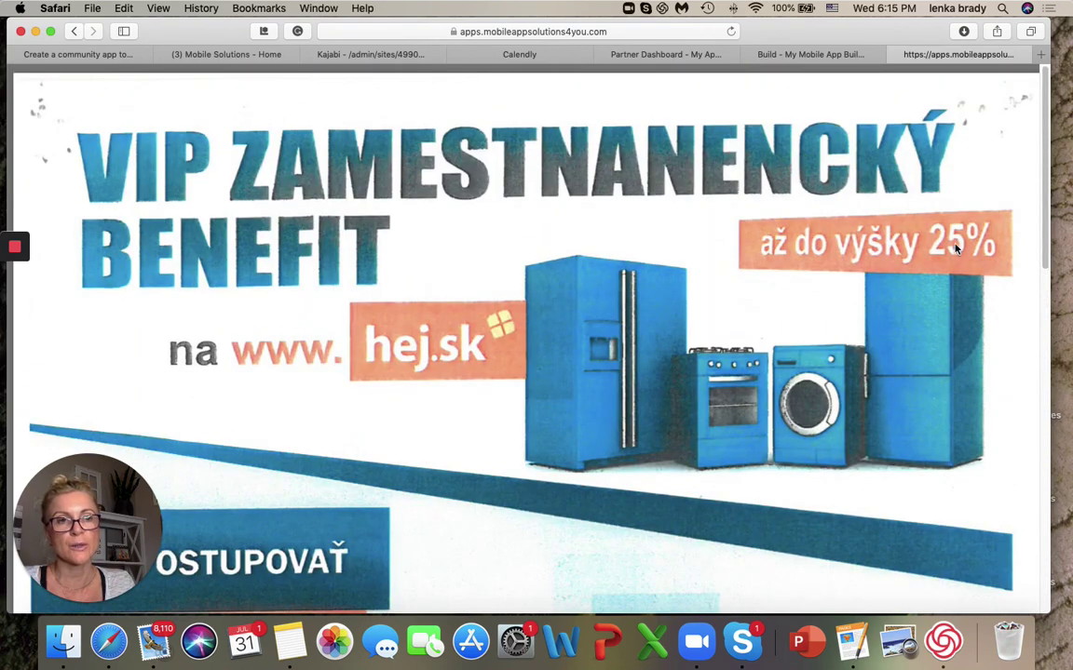
pyautogui.scroll(-10, 731, 298)
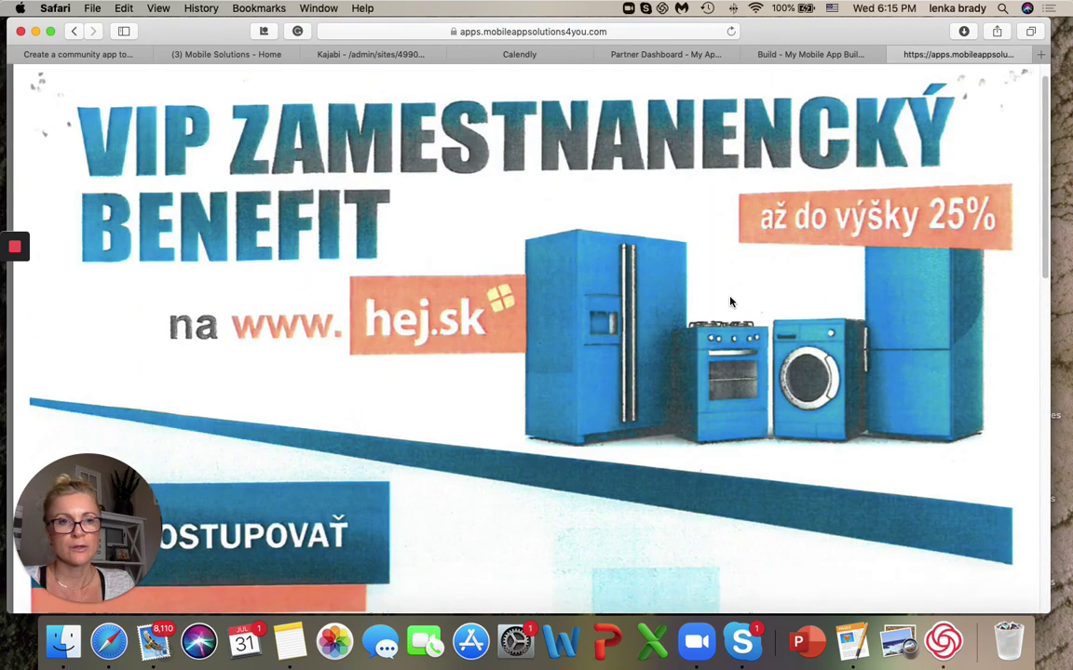
pyautogui.scroll(10, 729, 299)
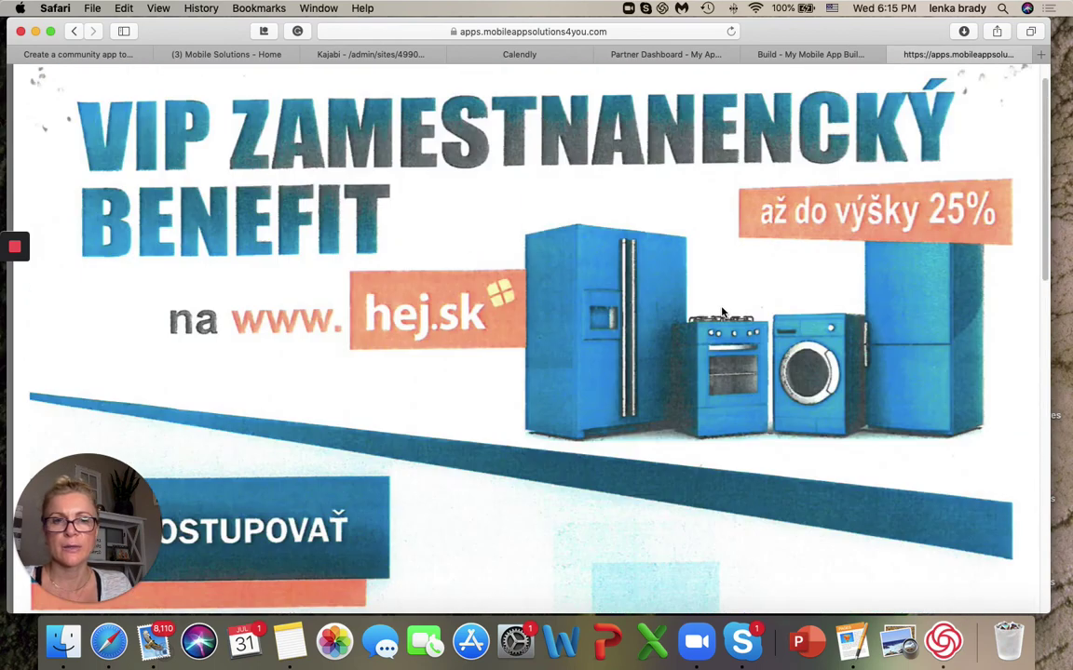
# Return to the 'Build - My Mobile App Builder' tab in Safari
pyautogui.click(782, 54)
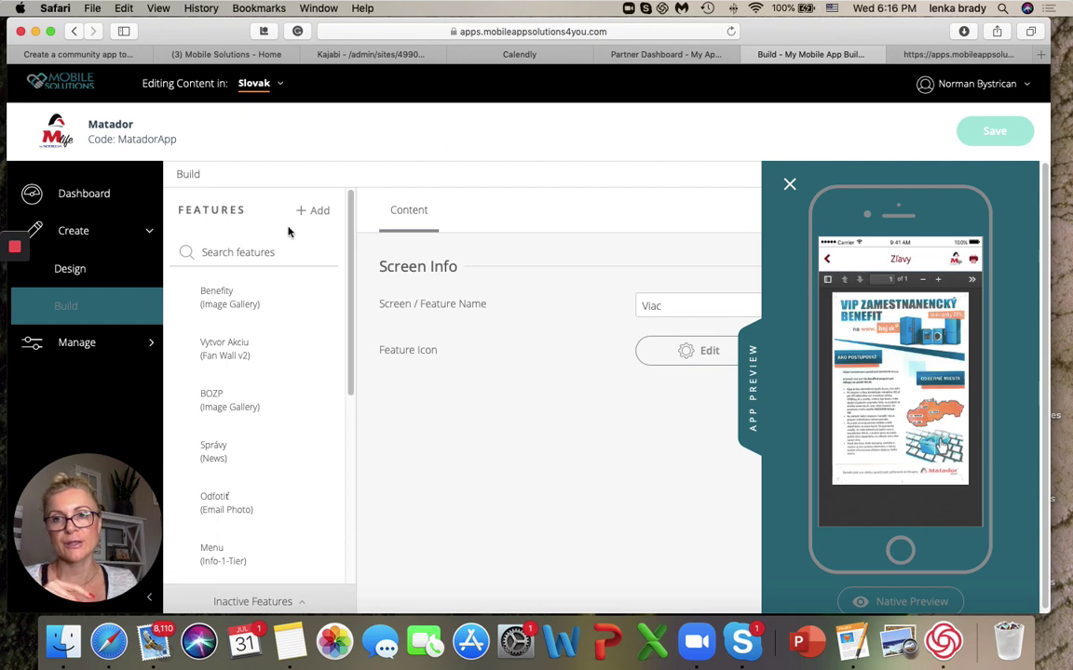
# Go through the Dashboard and the Create section to the app's Design page
pyautogui.click(79, 200)
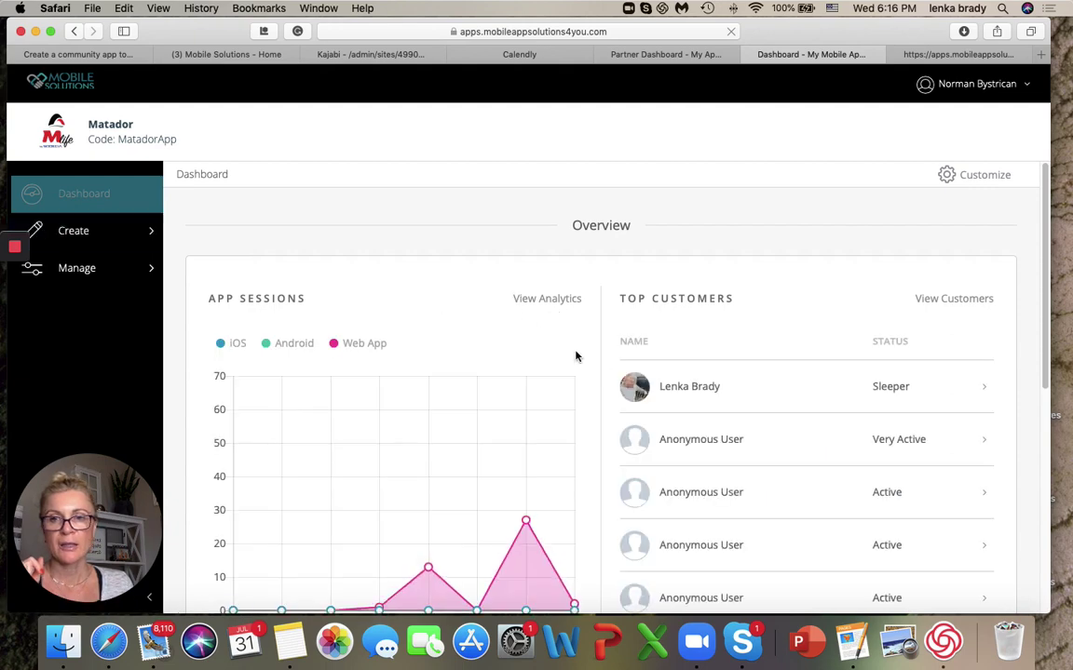
pyautogui.scroll(-5, 574, 357)
pyautogui.scroll(5, 600, 371)
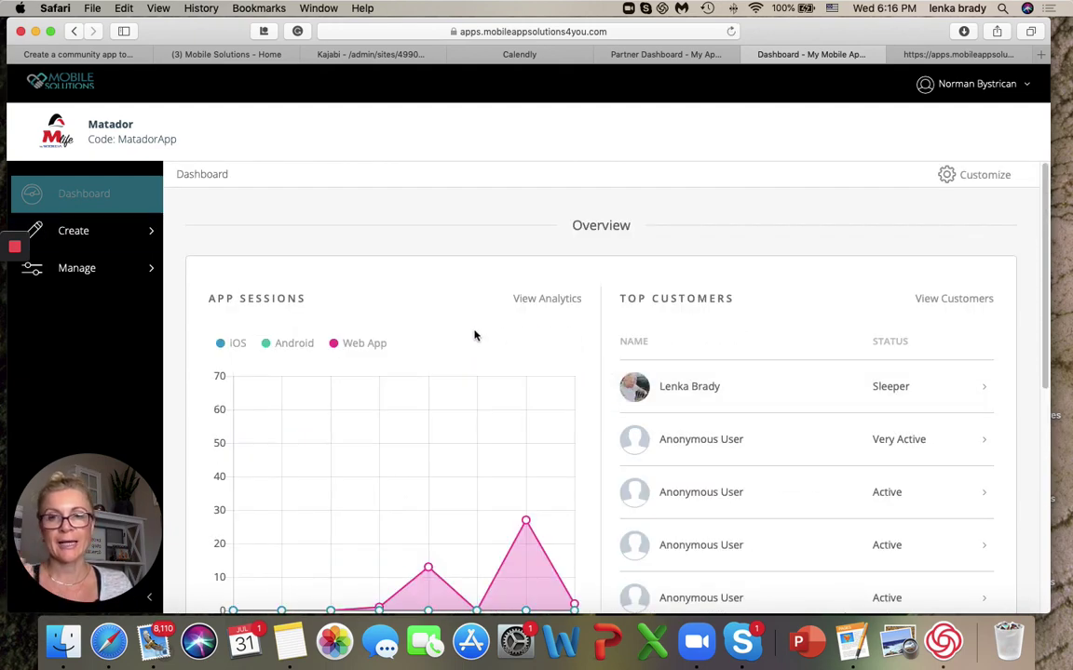
pyautogui.click(76, 231)
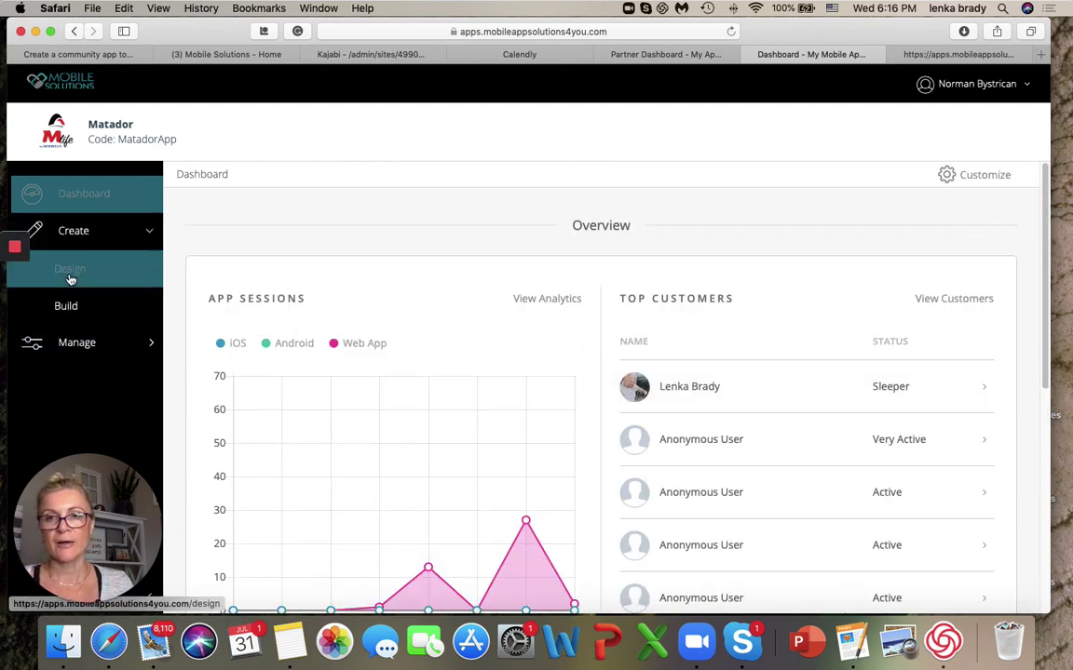
pyautogui.click(68, 270)
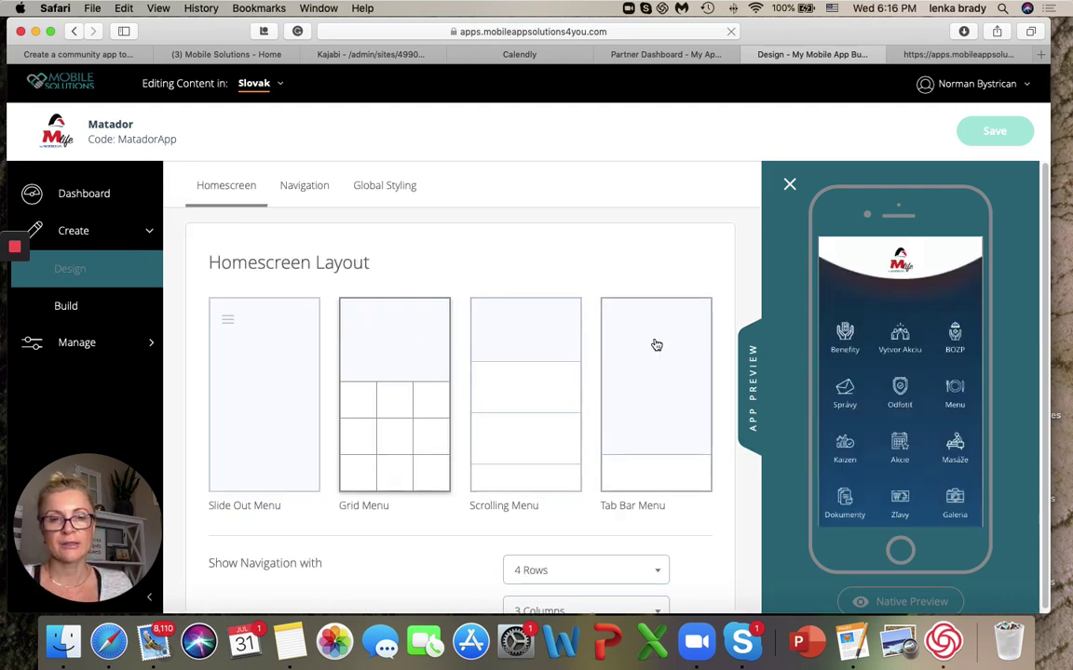
# Switch the homescreen layout to Tab Bar Menu with the tab bar at the bottom
pyautogui.click(657, 344)
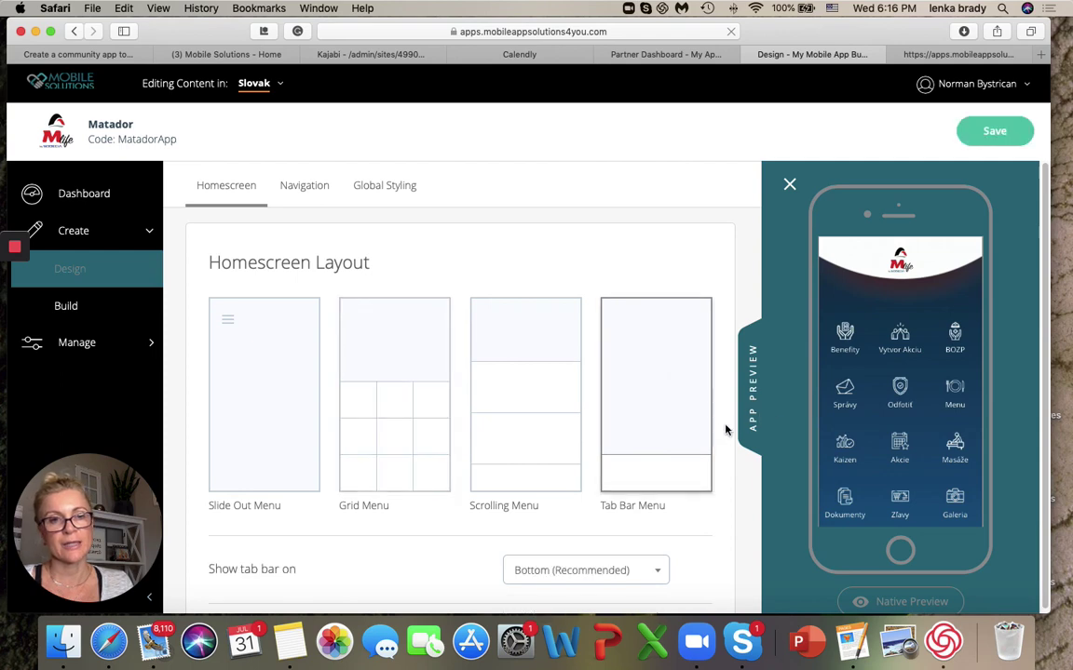
pyautogui.scroll(-5, 708, 402)
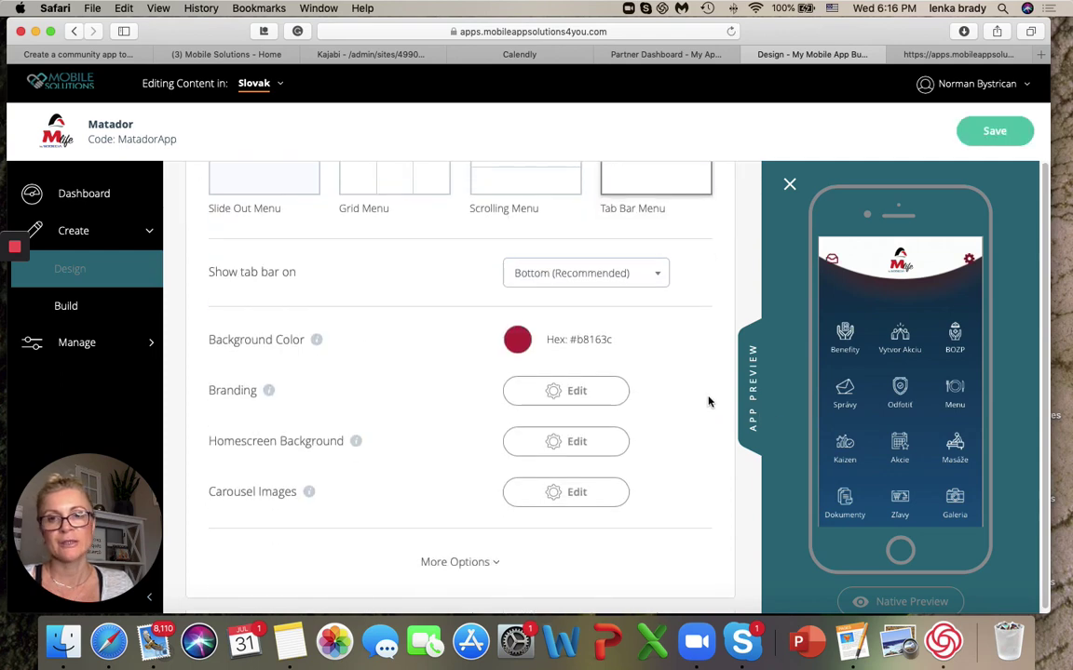
pyautogui.moveTo(695, 429)
pyautogui.mouseDown()
pyautogui.moveTo(697, 486)
pyautogui.moveTo(697, 445)
pyautogui.mouseUp()
pyautogui.scroll(5, 695, 438)
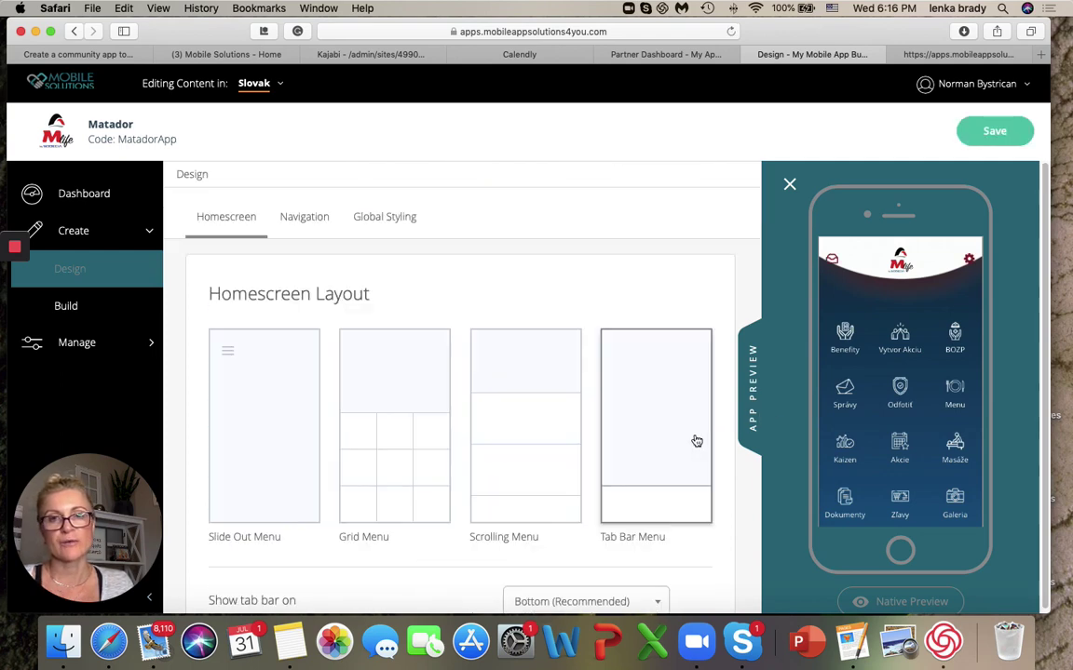
# Review the Navigation and Global Styling colour settings, then head back toward the Build page
pyautogui.click(307, 221)
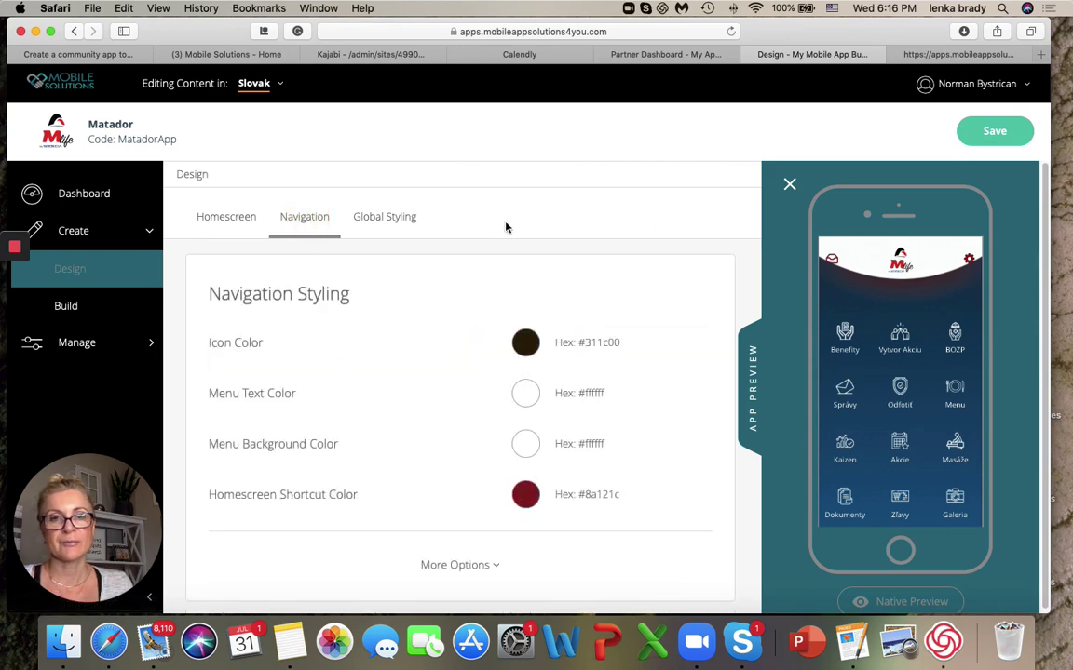
pyautogui.click(387, 221)
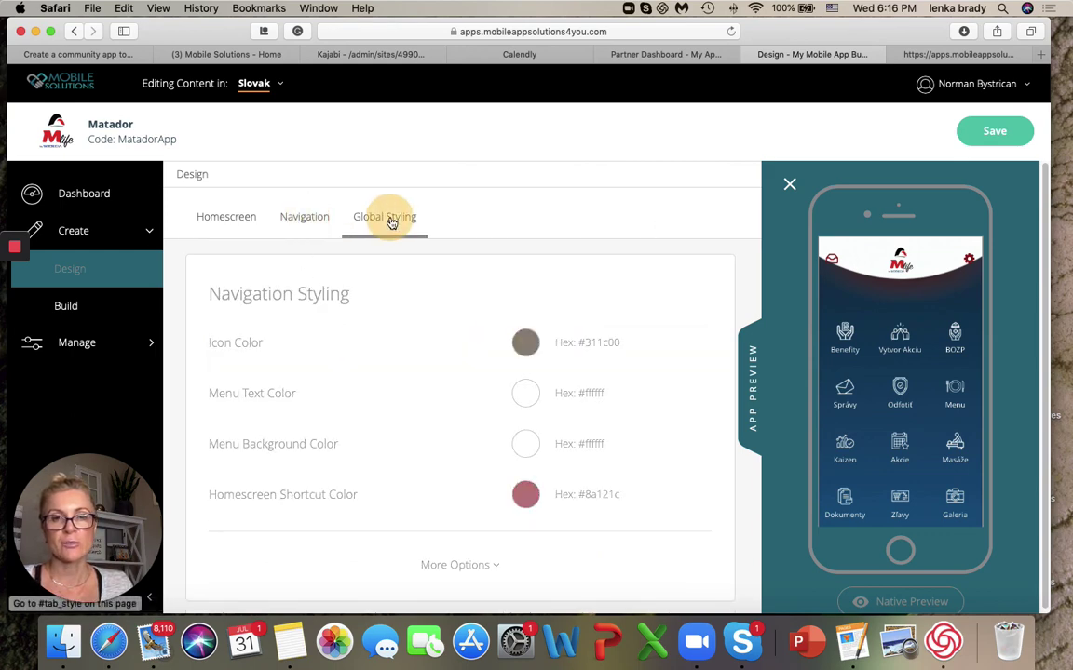
pyautogui.click(68, 307)
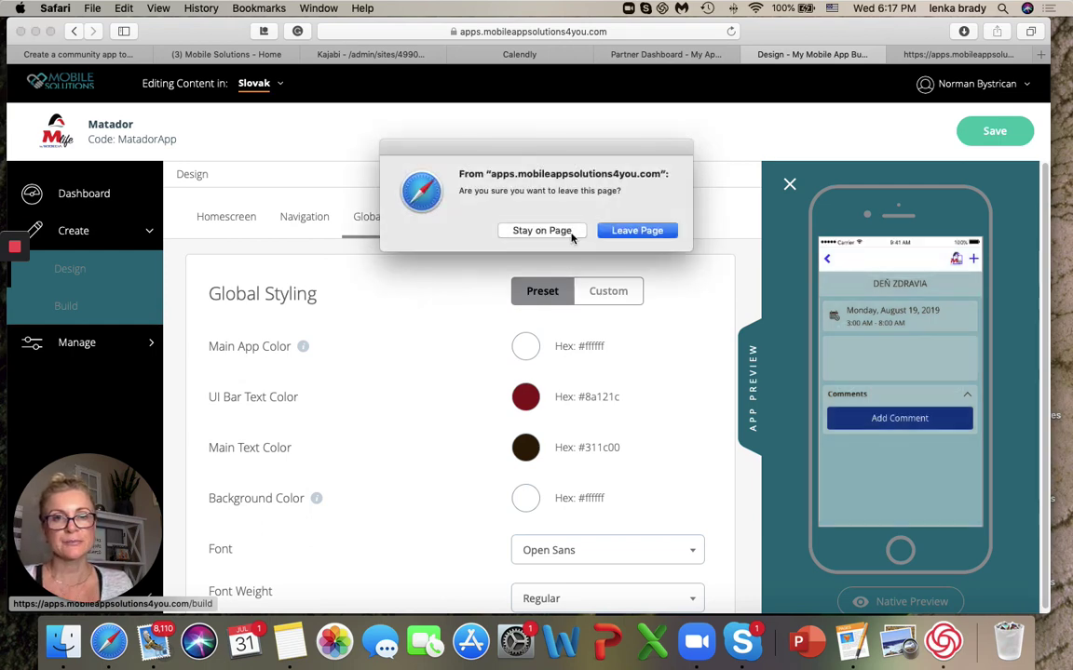
# Leave the Design page without saving and scroll through the Build page's Features list
pyautogui.click(637, 231)
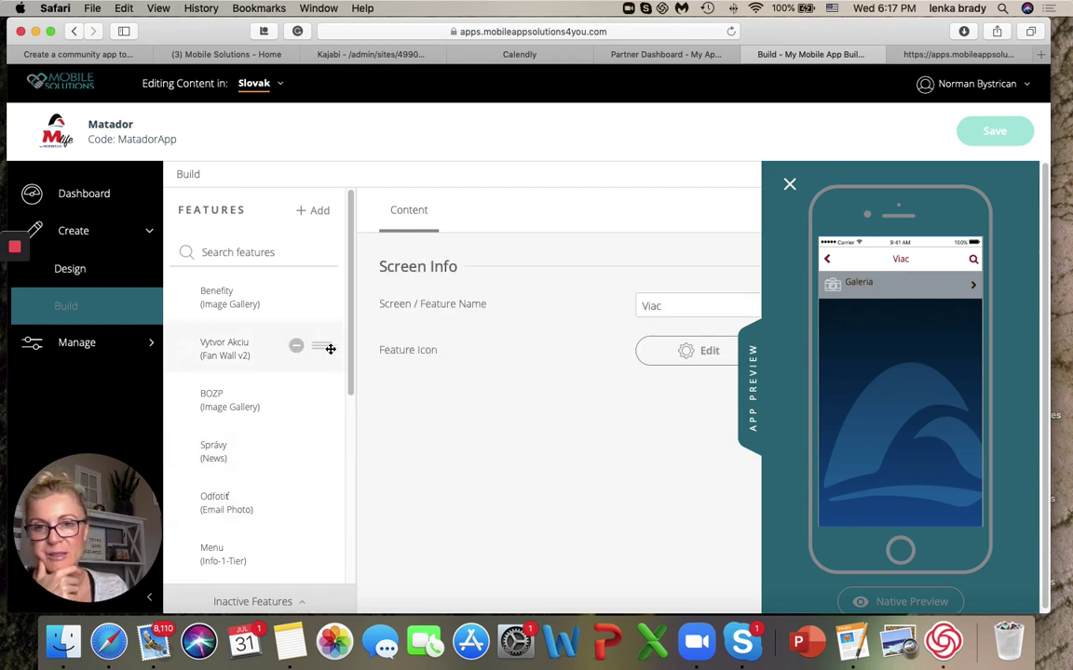
pyautogui.moveTo(352, 371); pyautogui.dragTo(357, 566)
pyautogui.scroll(10, 342, 364)
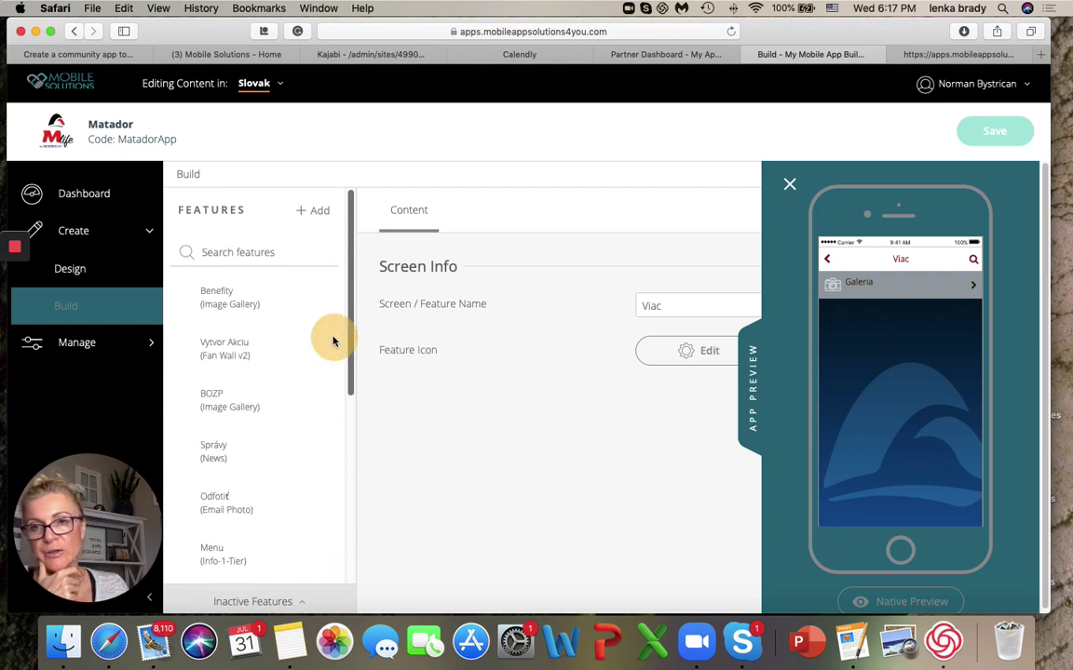